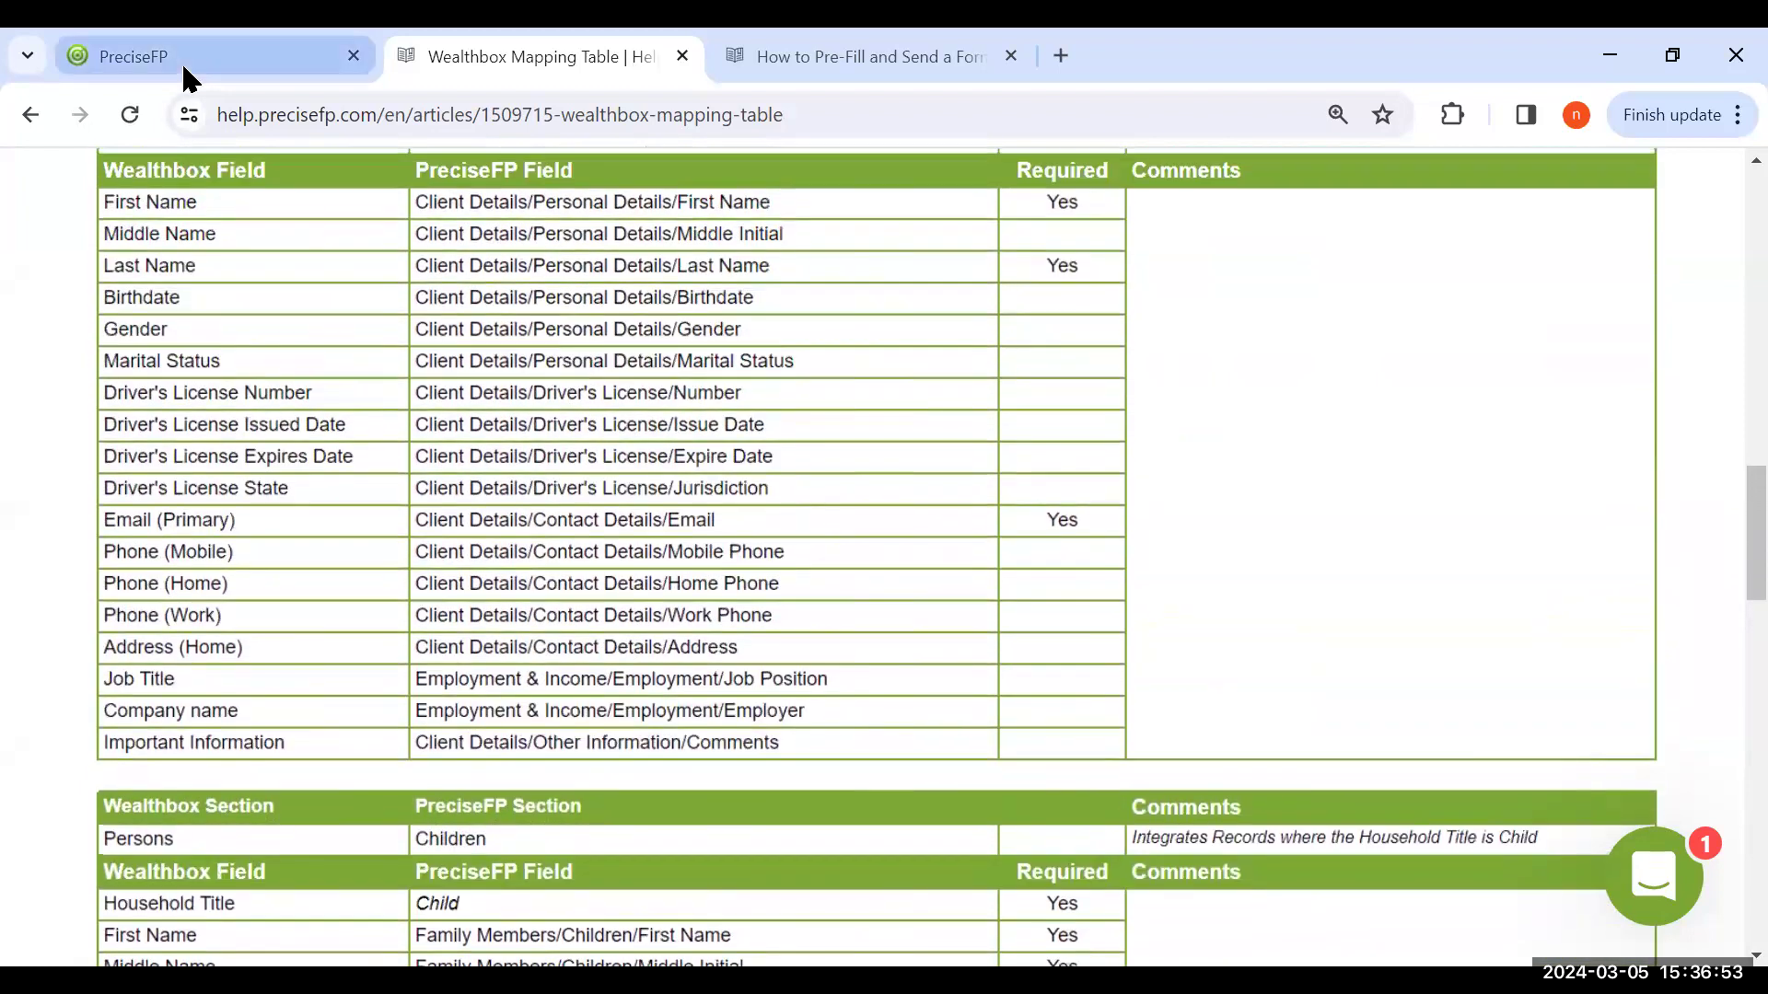
Switch to PreciseFP and view the template details of the Wealthbox Household Structure form among the form library's fact finders
click(181, 64)
click(57, 582)
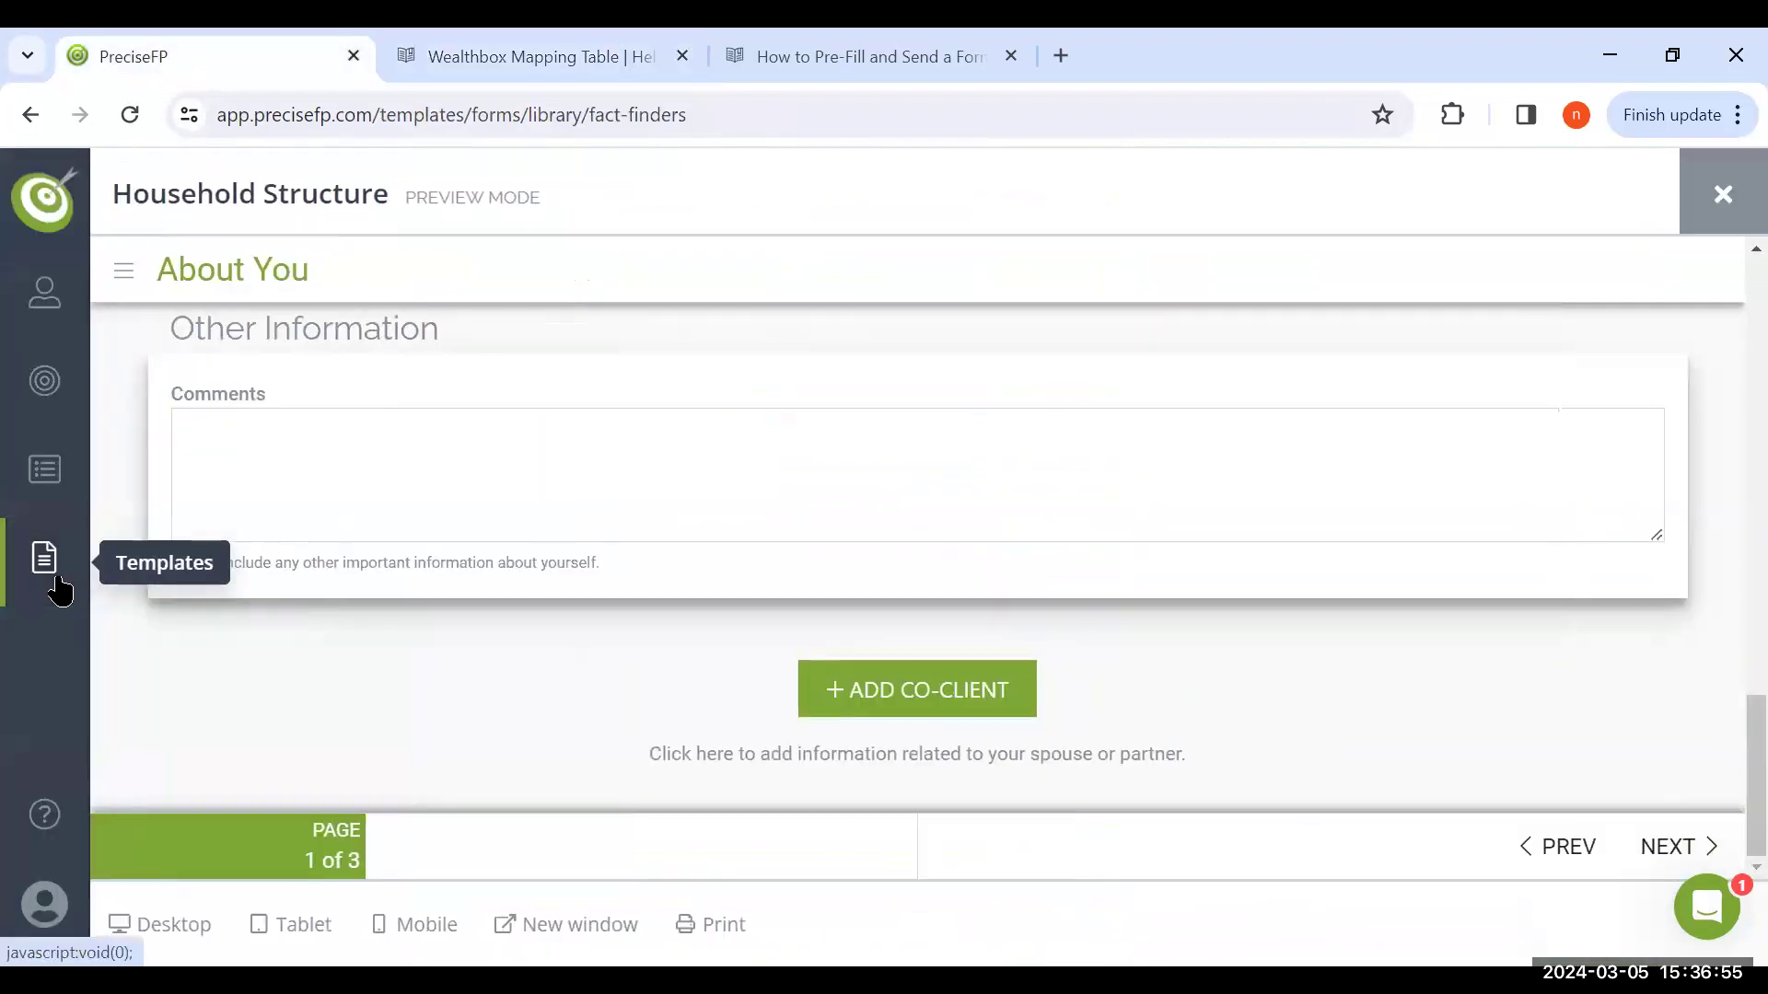
click(58, 582)
click(207, 335)
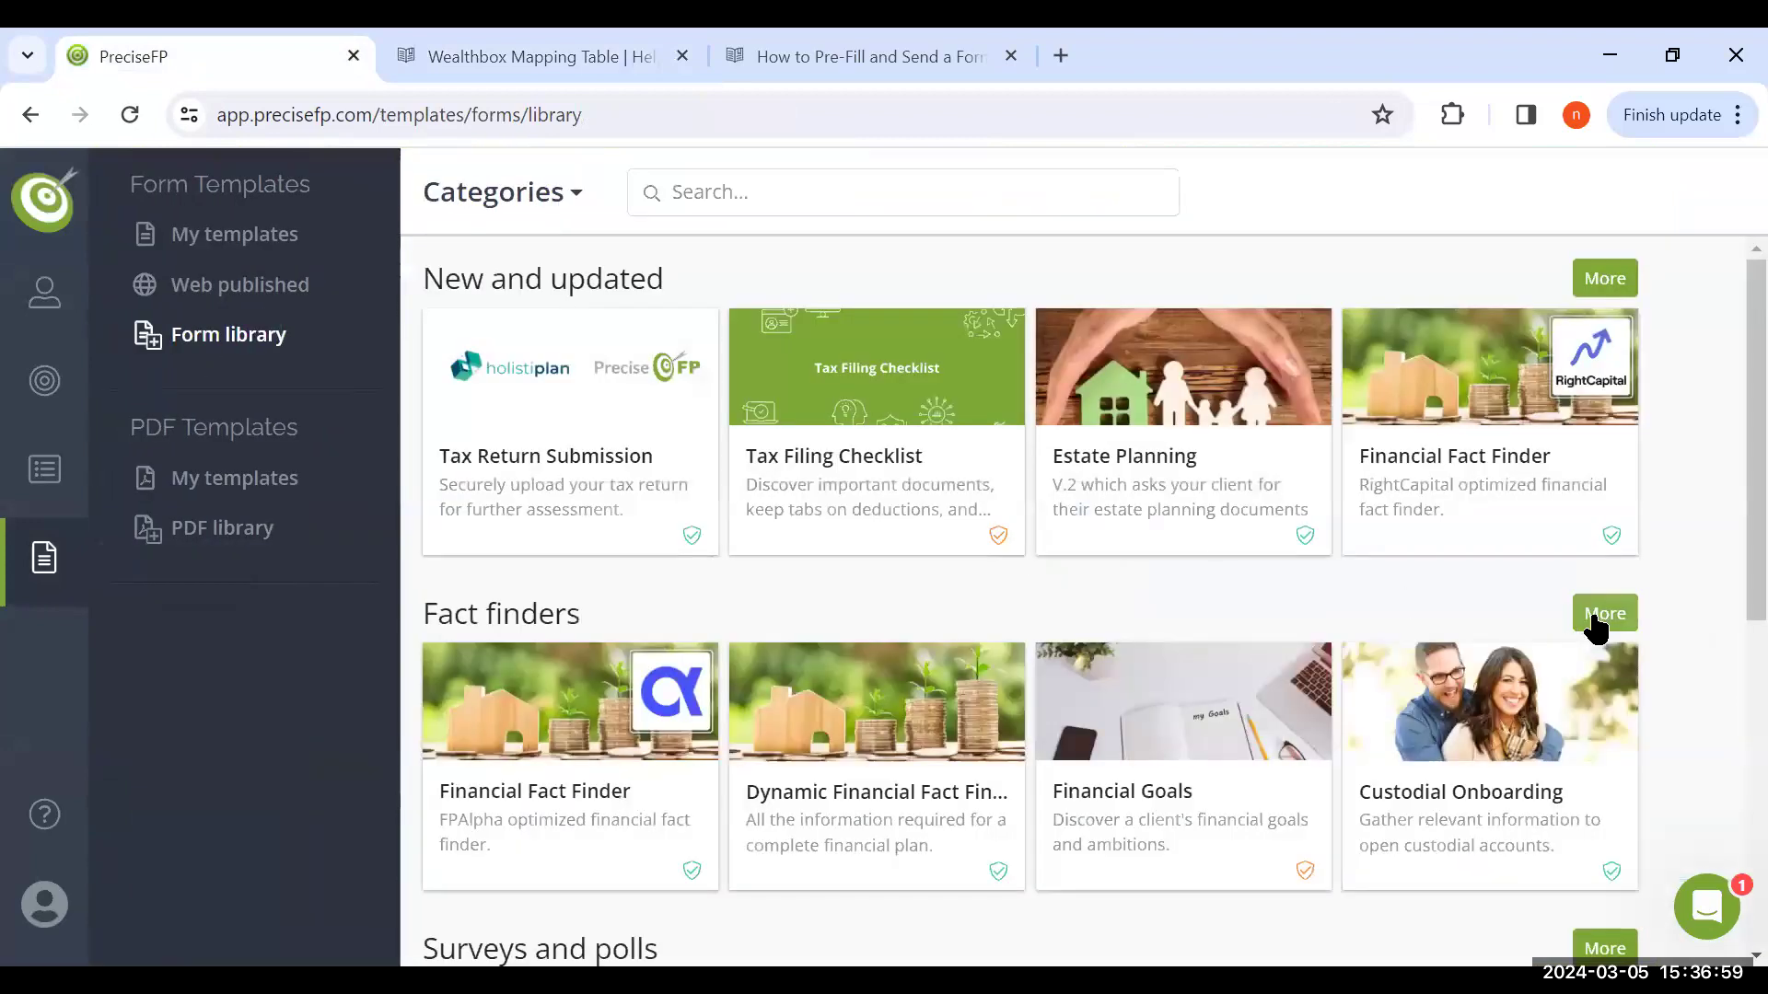
click(1596, 630)
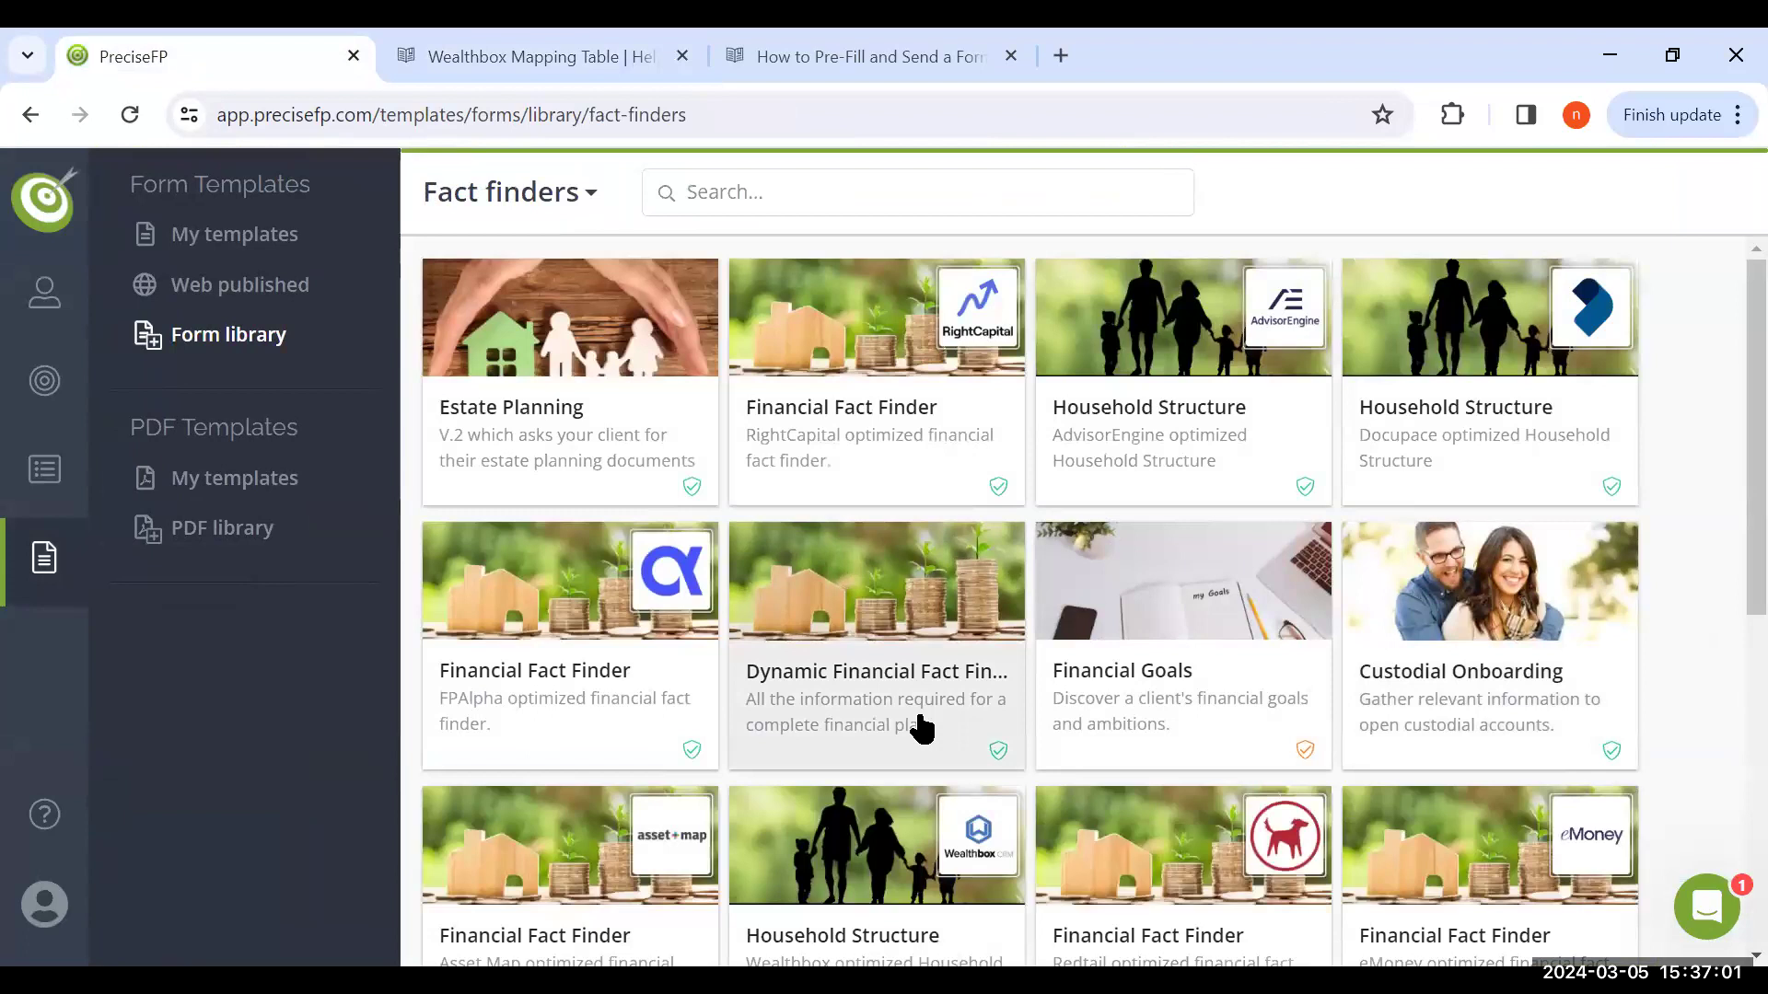
scroll(872, 680, down, 3)
click(872, 680)
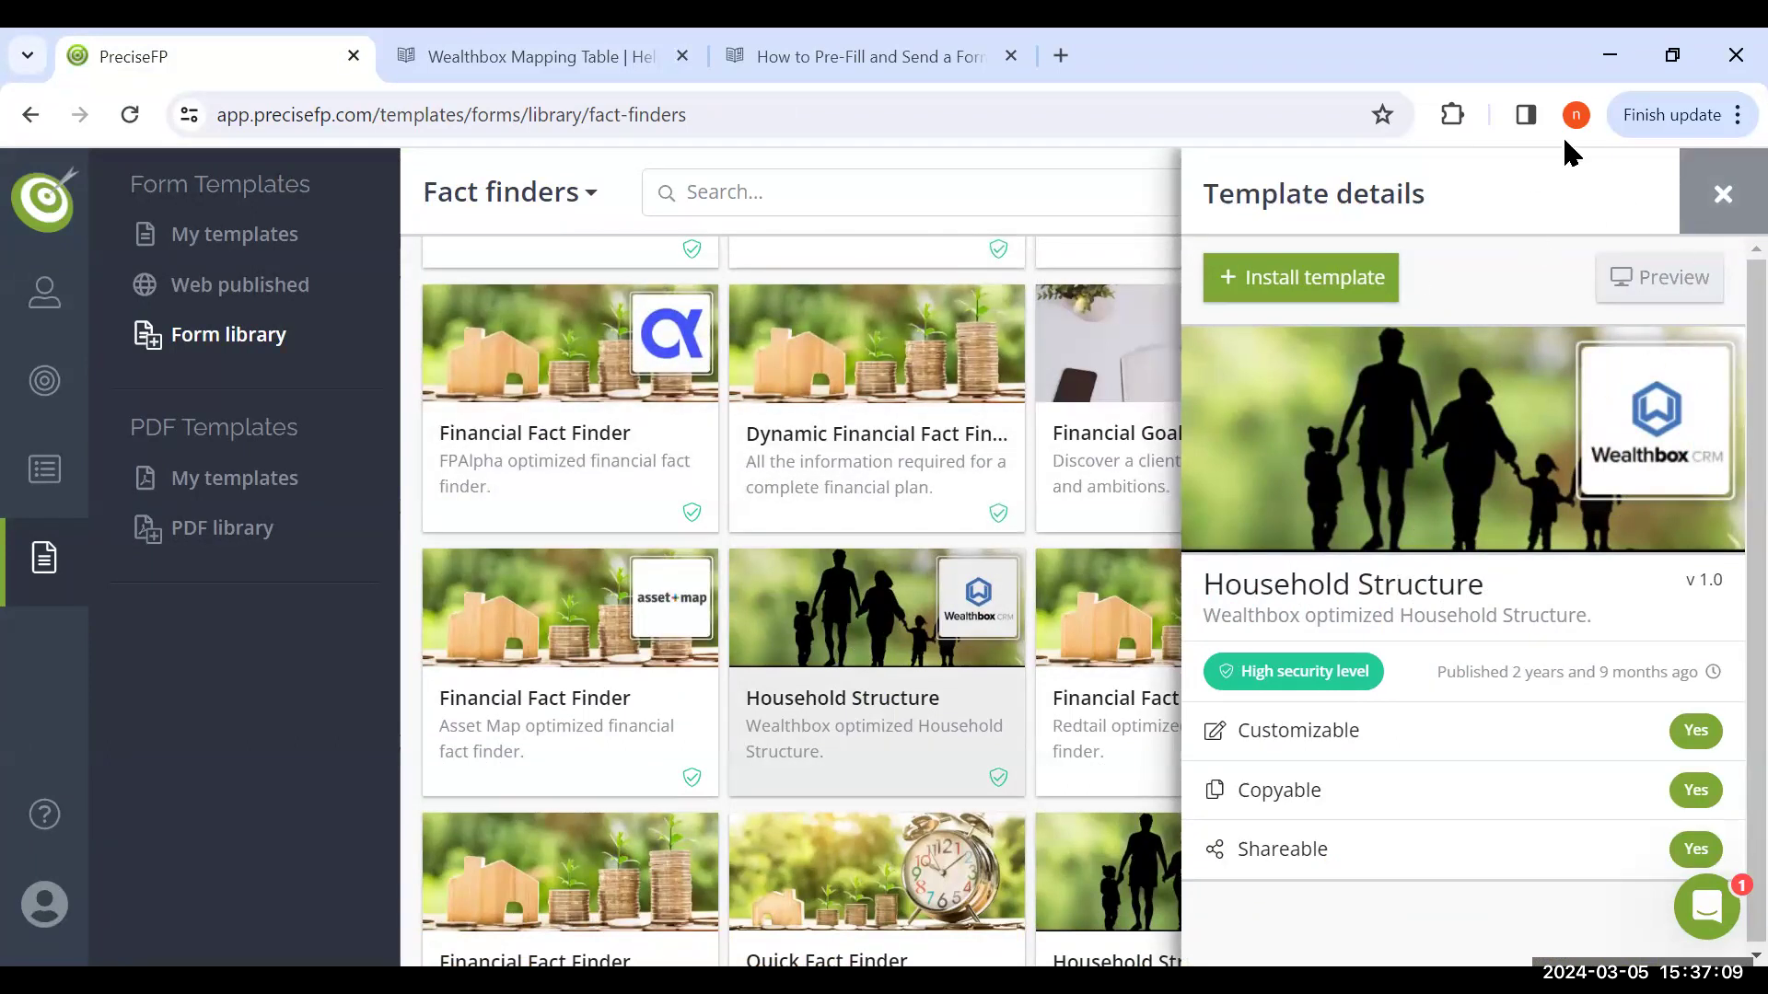
click(1735, 203)
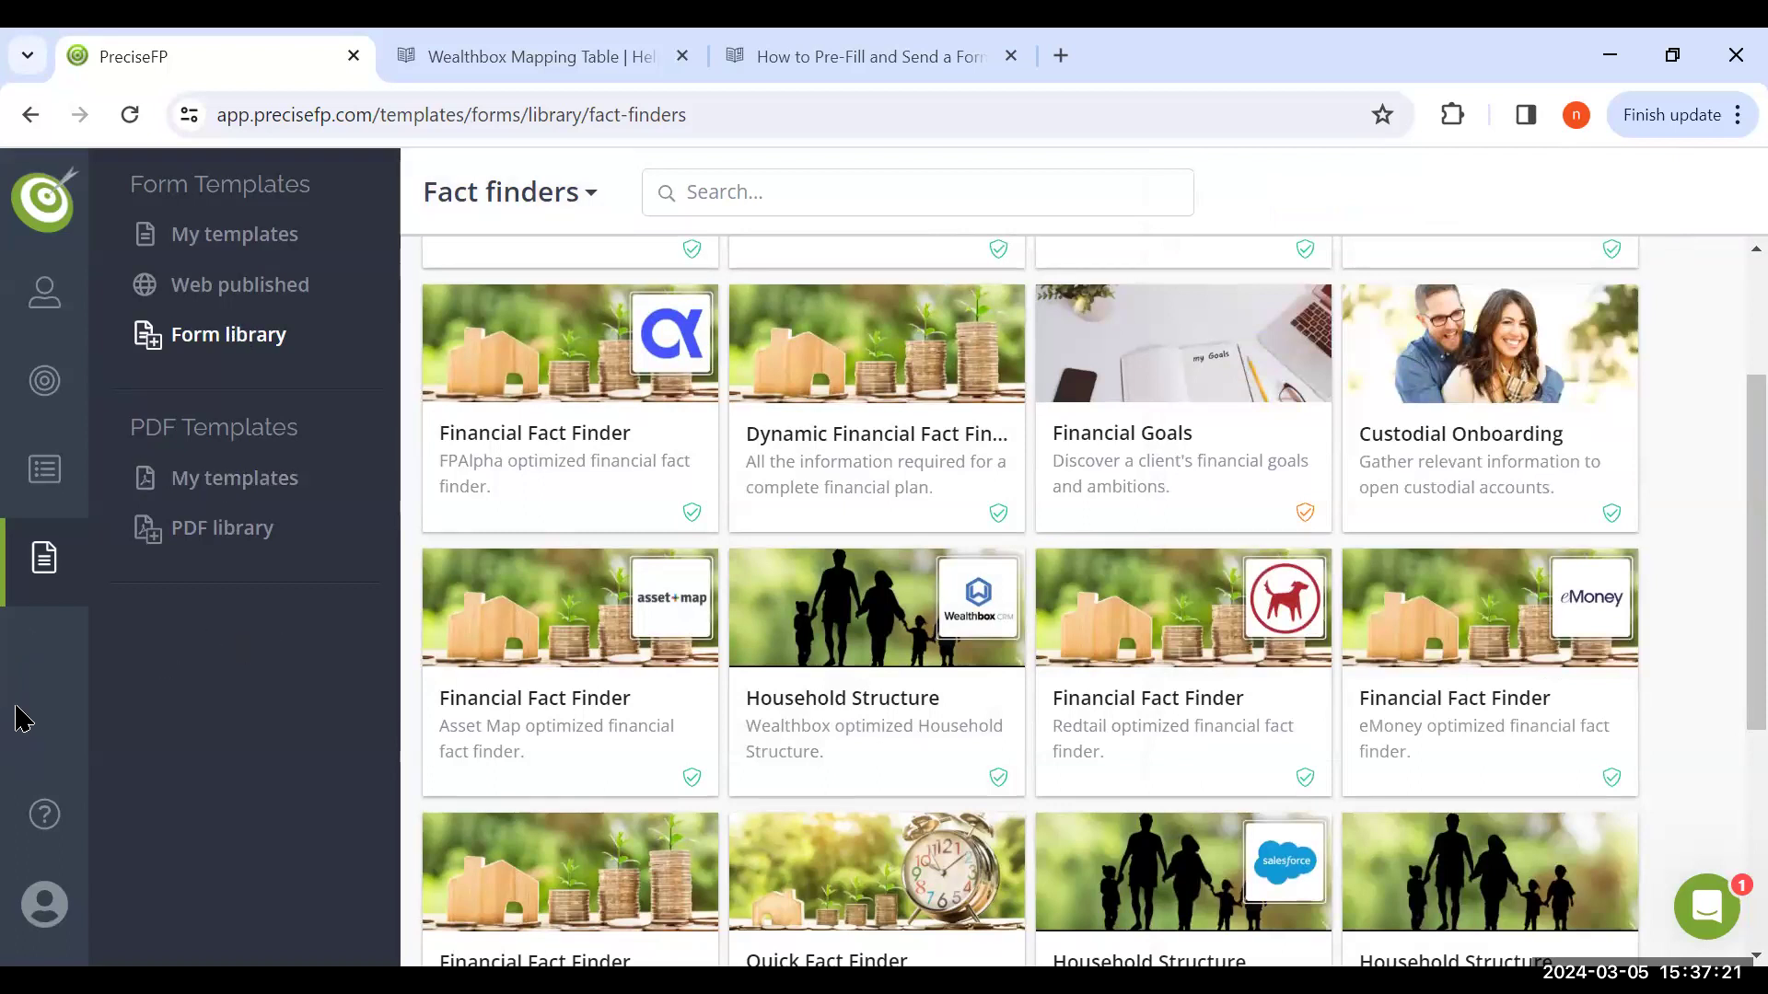
View the integration details for Wealthbox in the integrations settings and close them
click(44, 905)
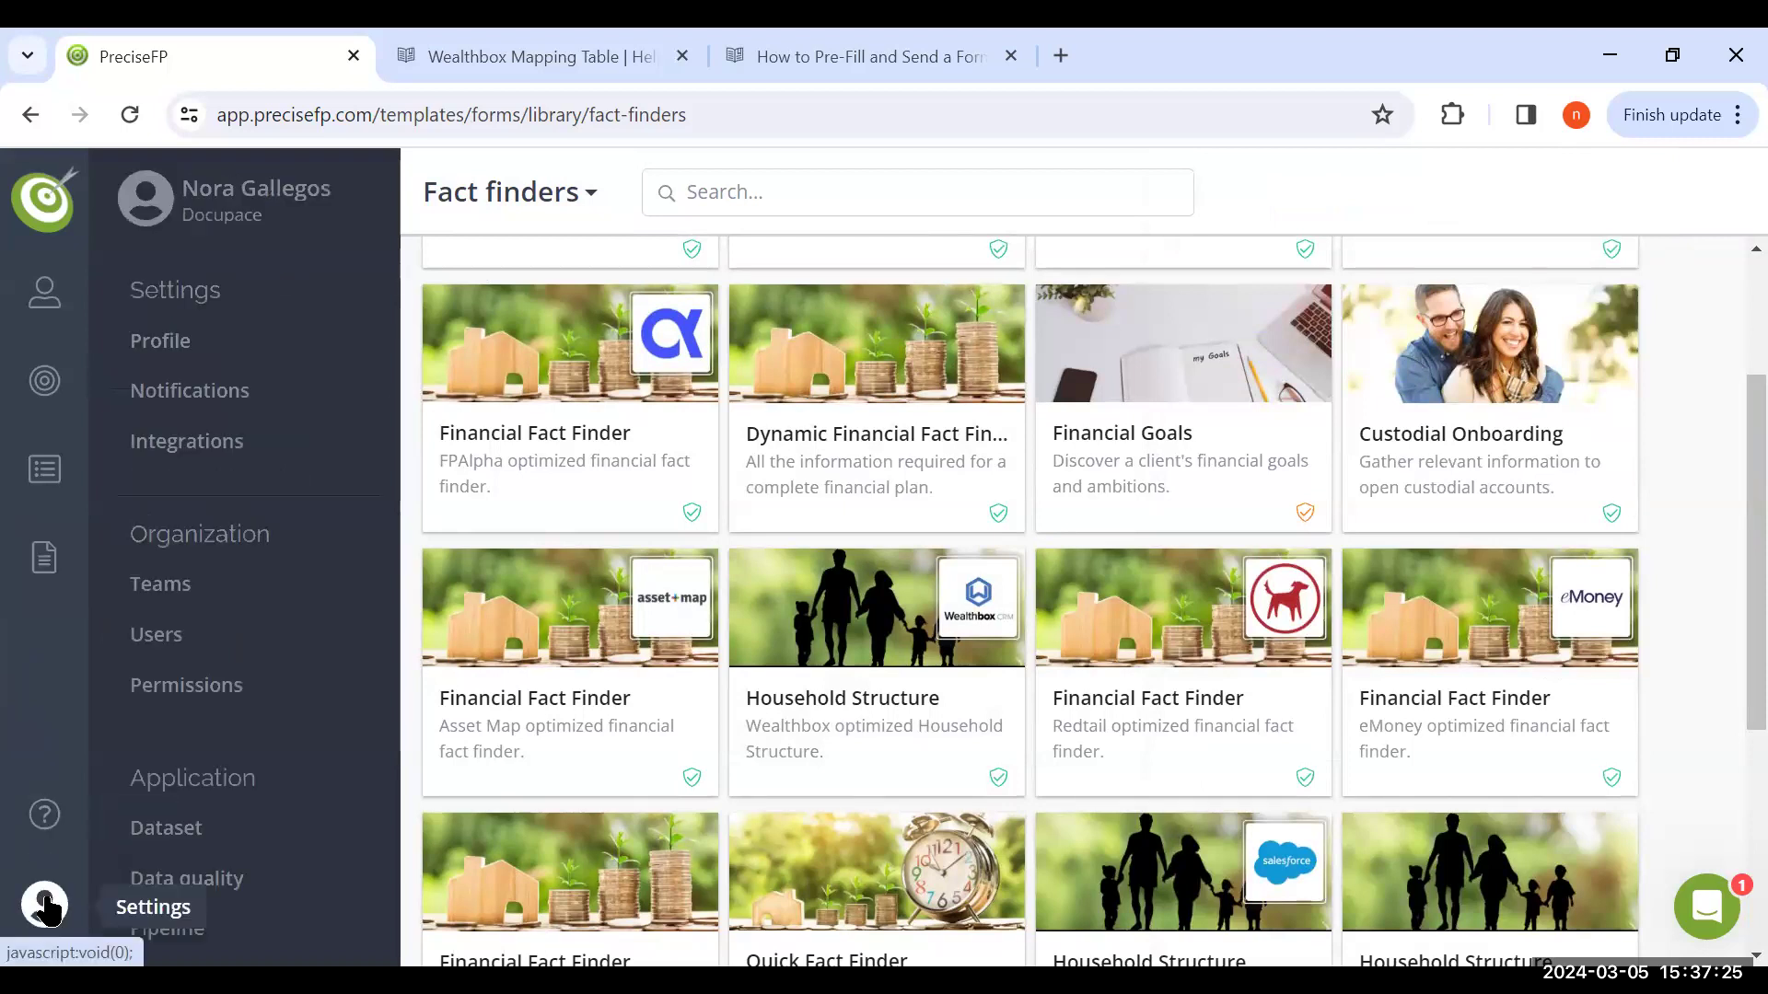
click(194, 446)
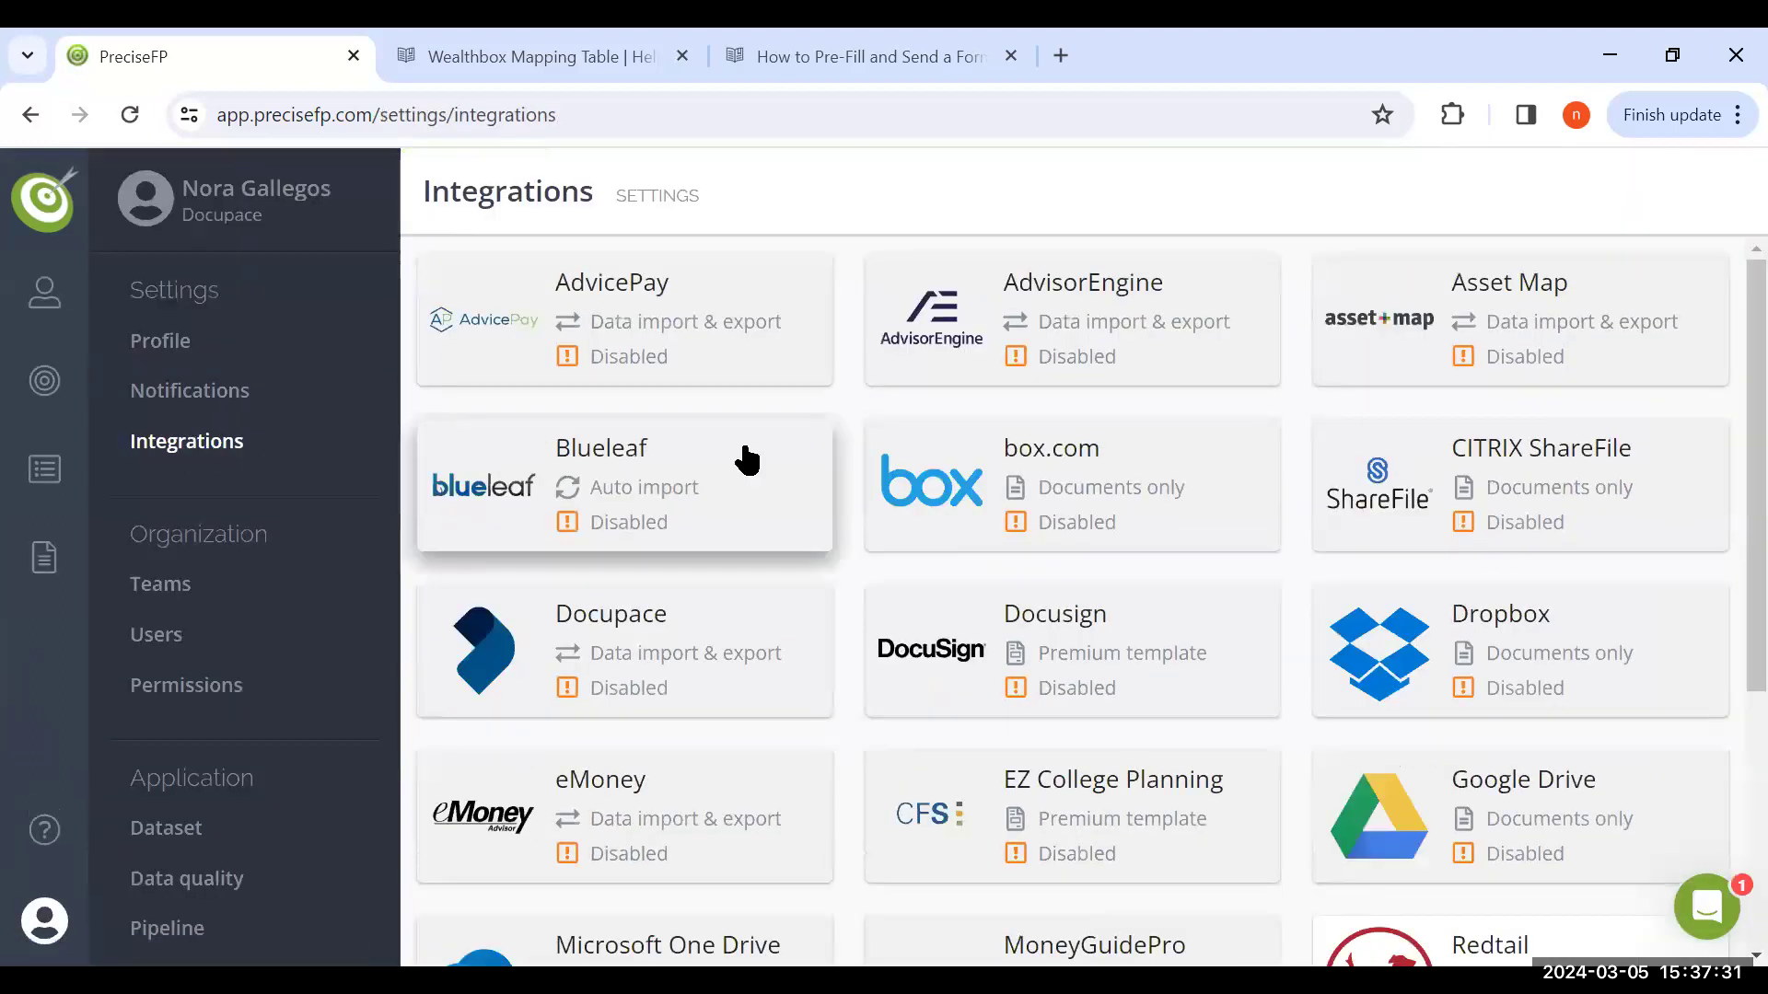
scroll(745, 461, down, 5)
click(1031, 837)
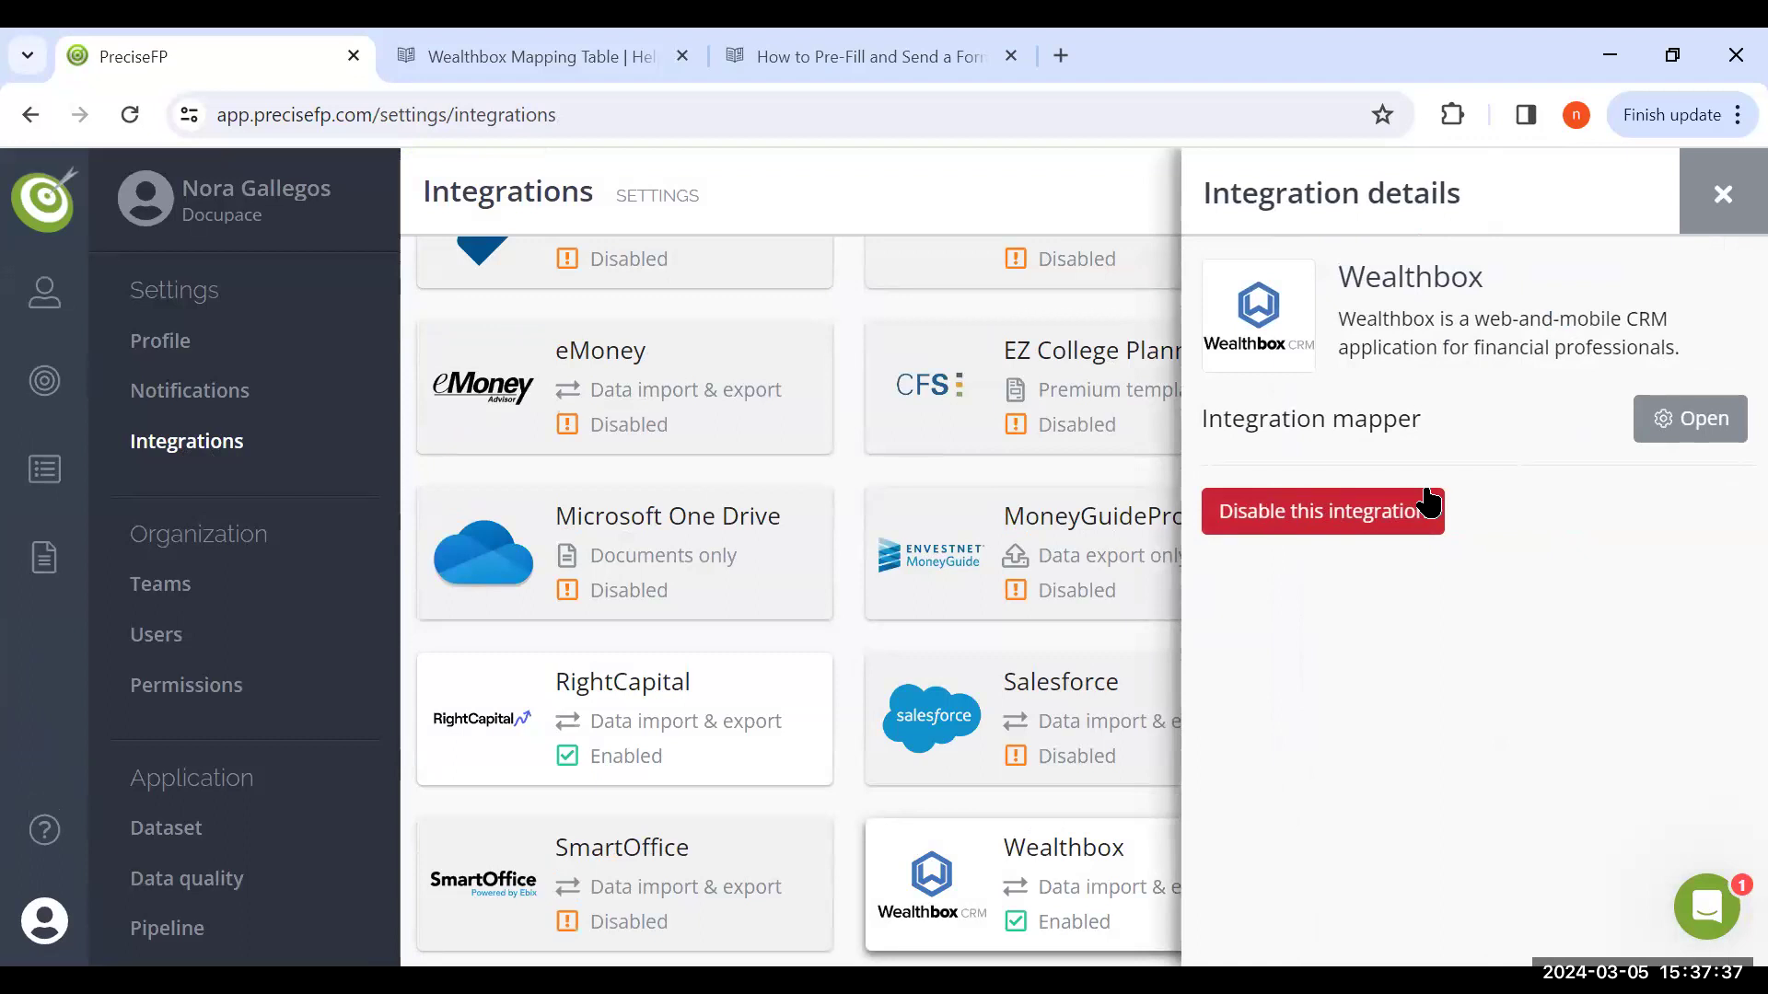
click(1721, 195)
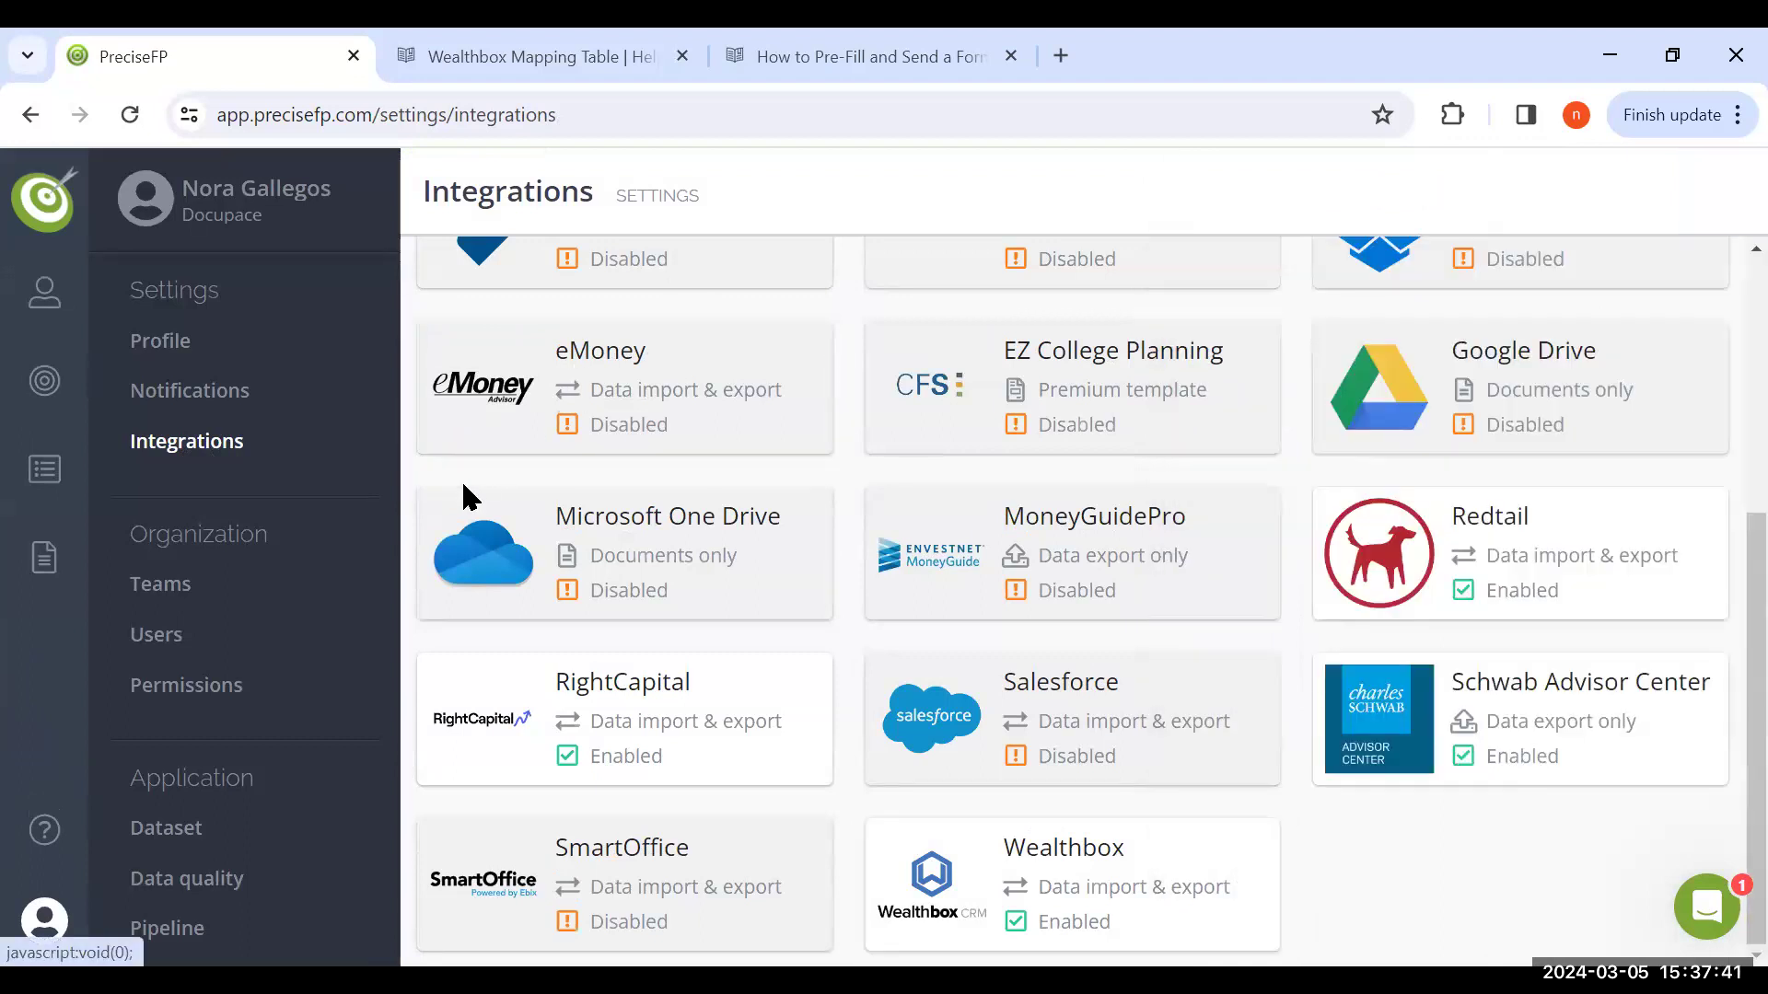
Export the second account in the list of all accounts to Wealthbox as a new record and close the export
mouse_move(44, 293)
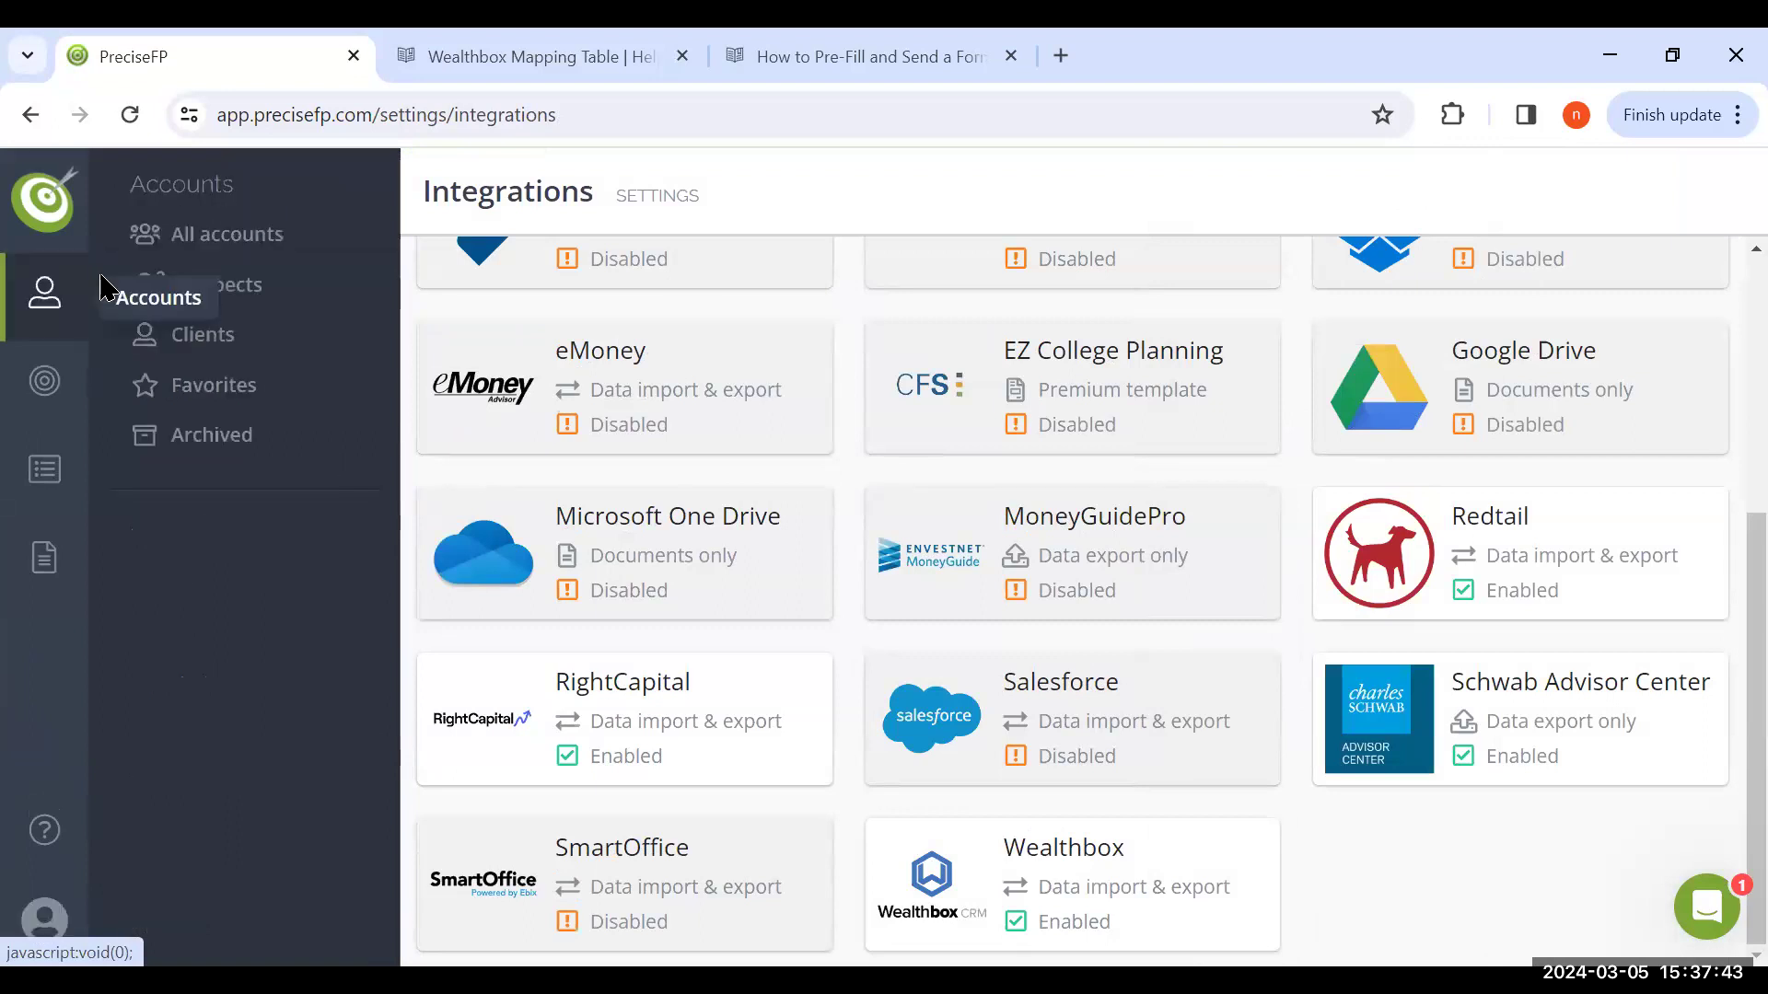
click(237, 247)
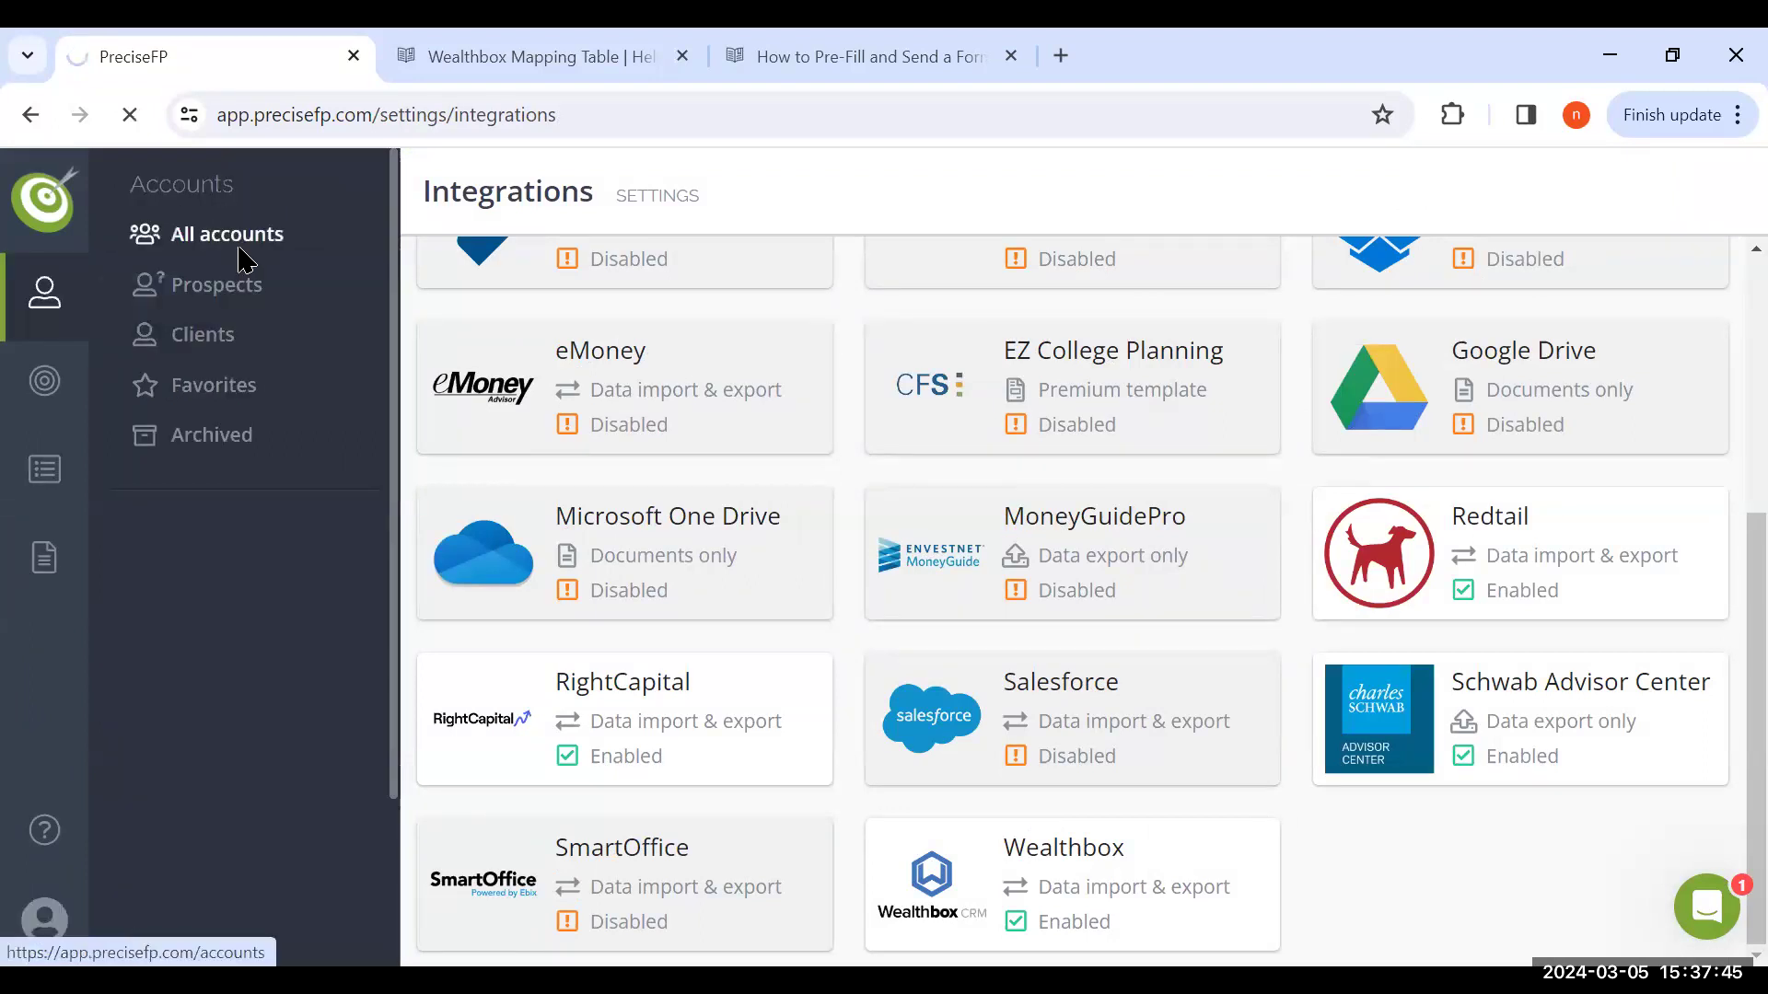
scroll(638, 562, down, 1)
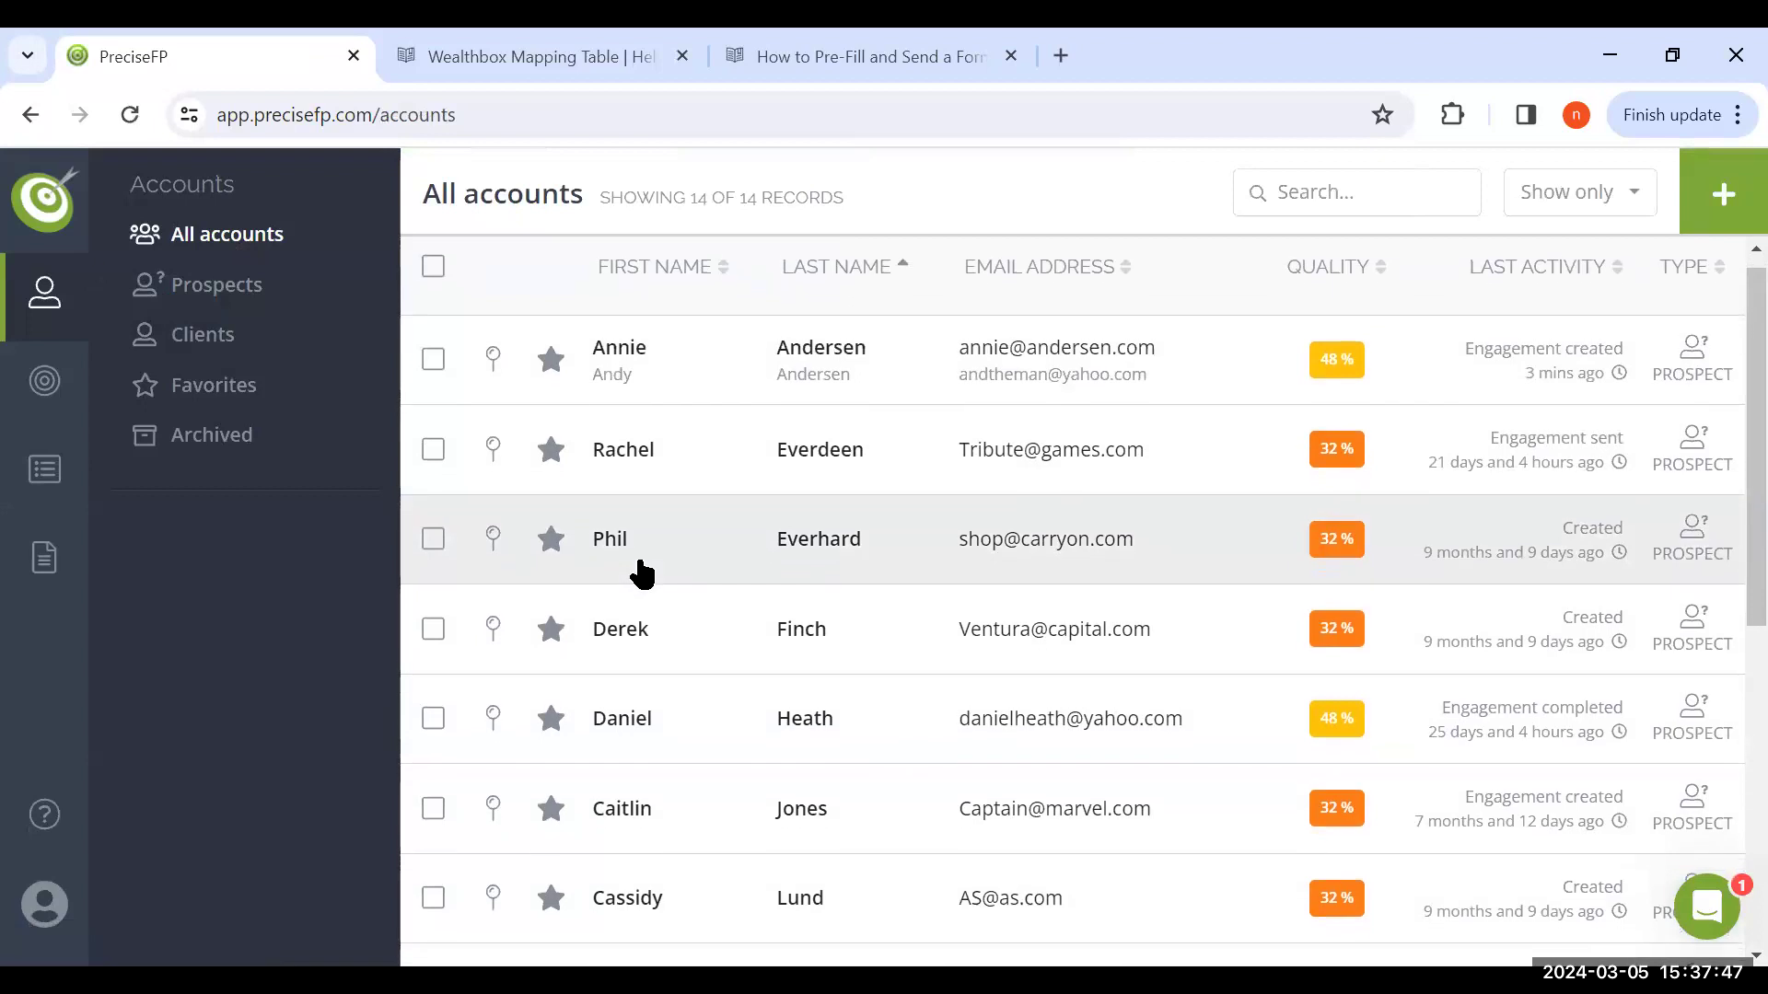
scroll(642, 573, down, 1)
scroll(642, 572, down, 7)
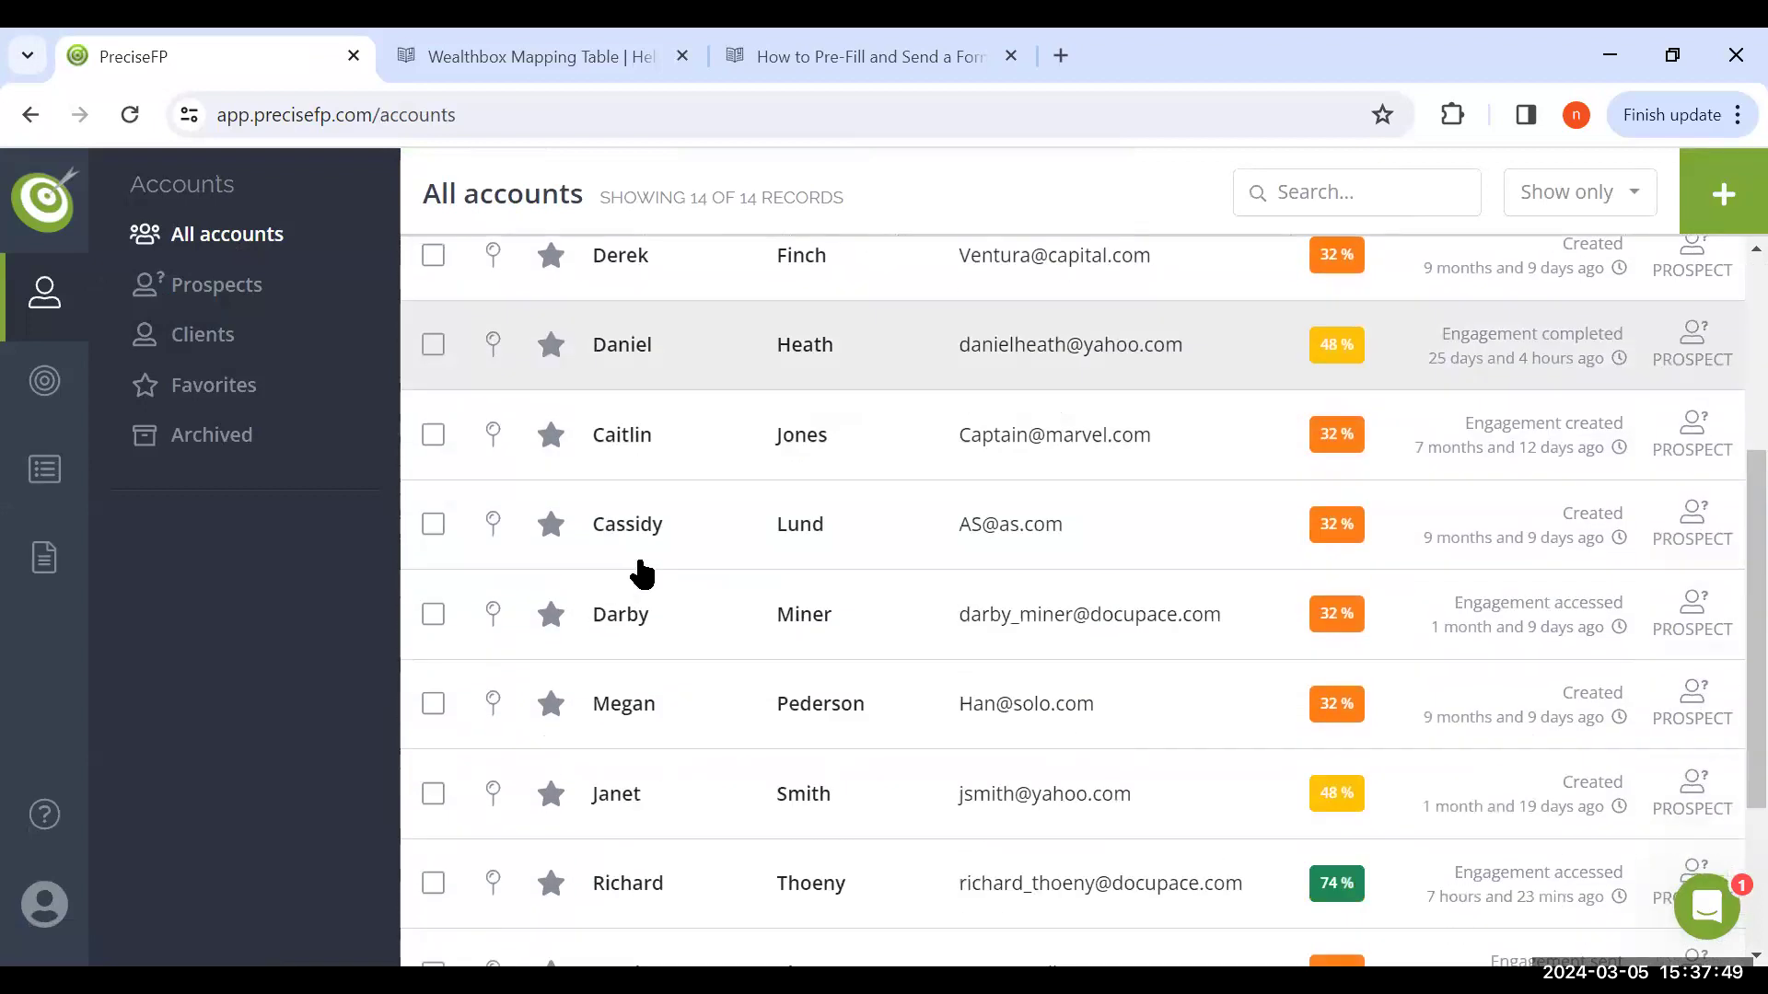
scroll(641, 572, up, 7)
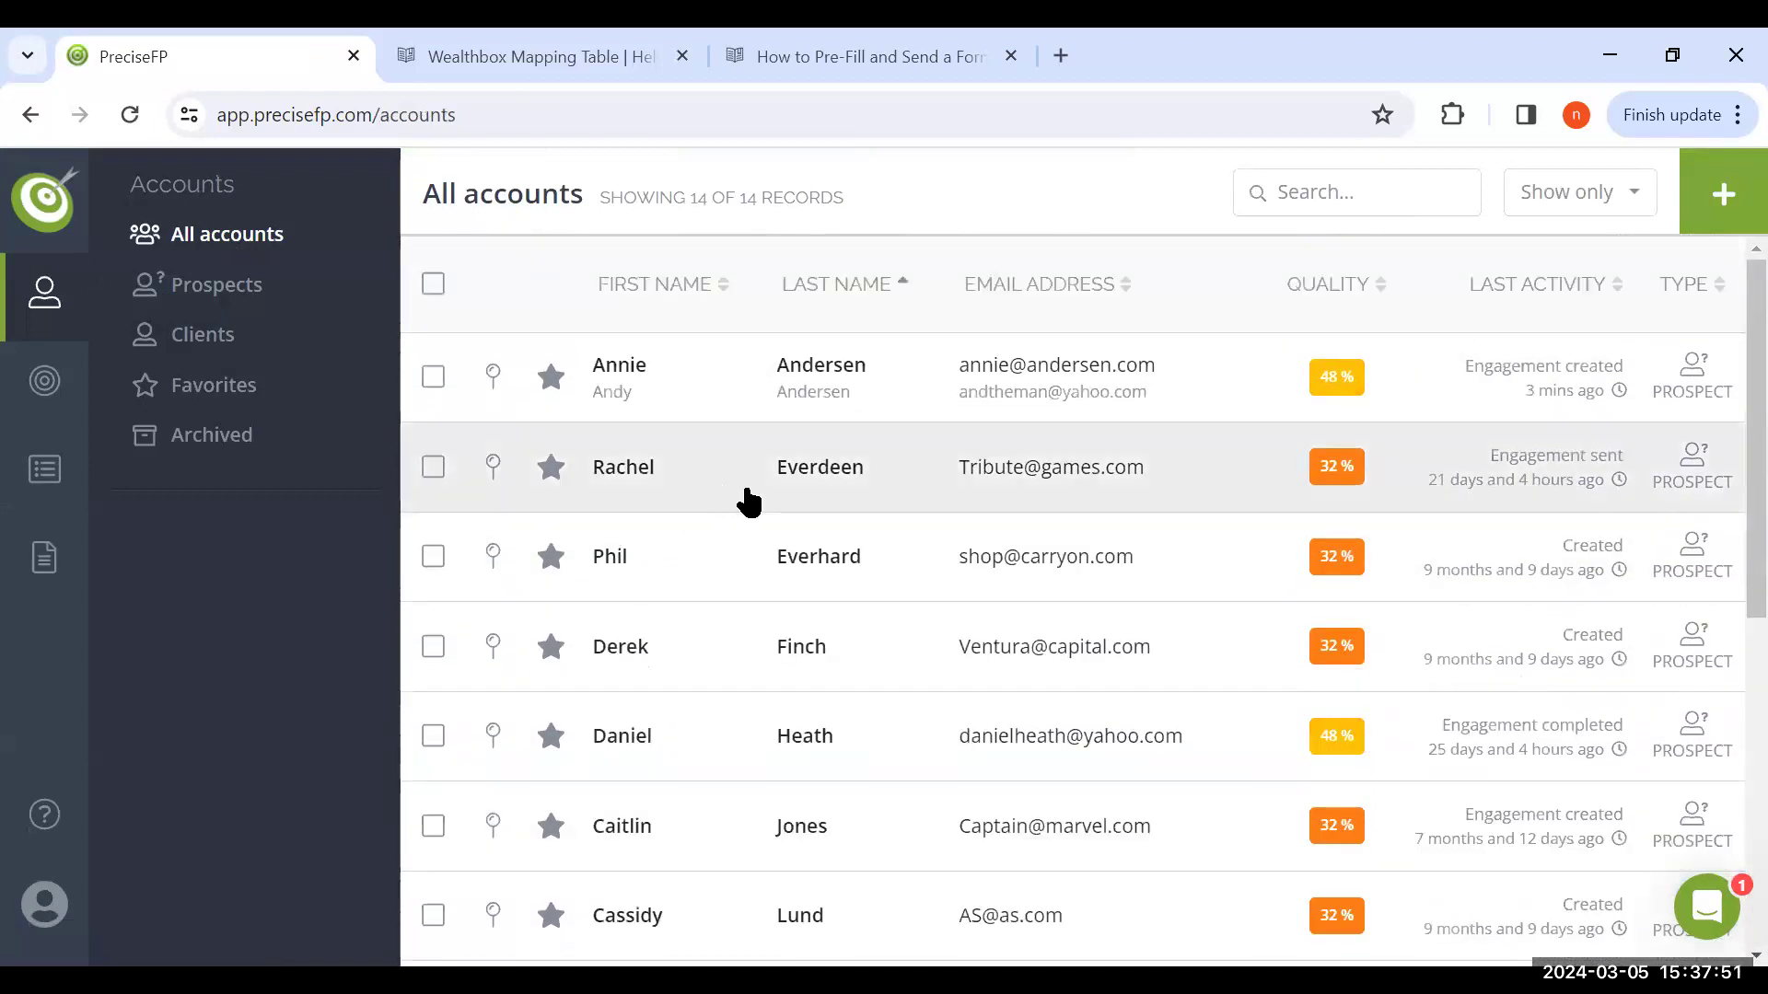
click(749, 501)
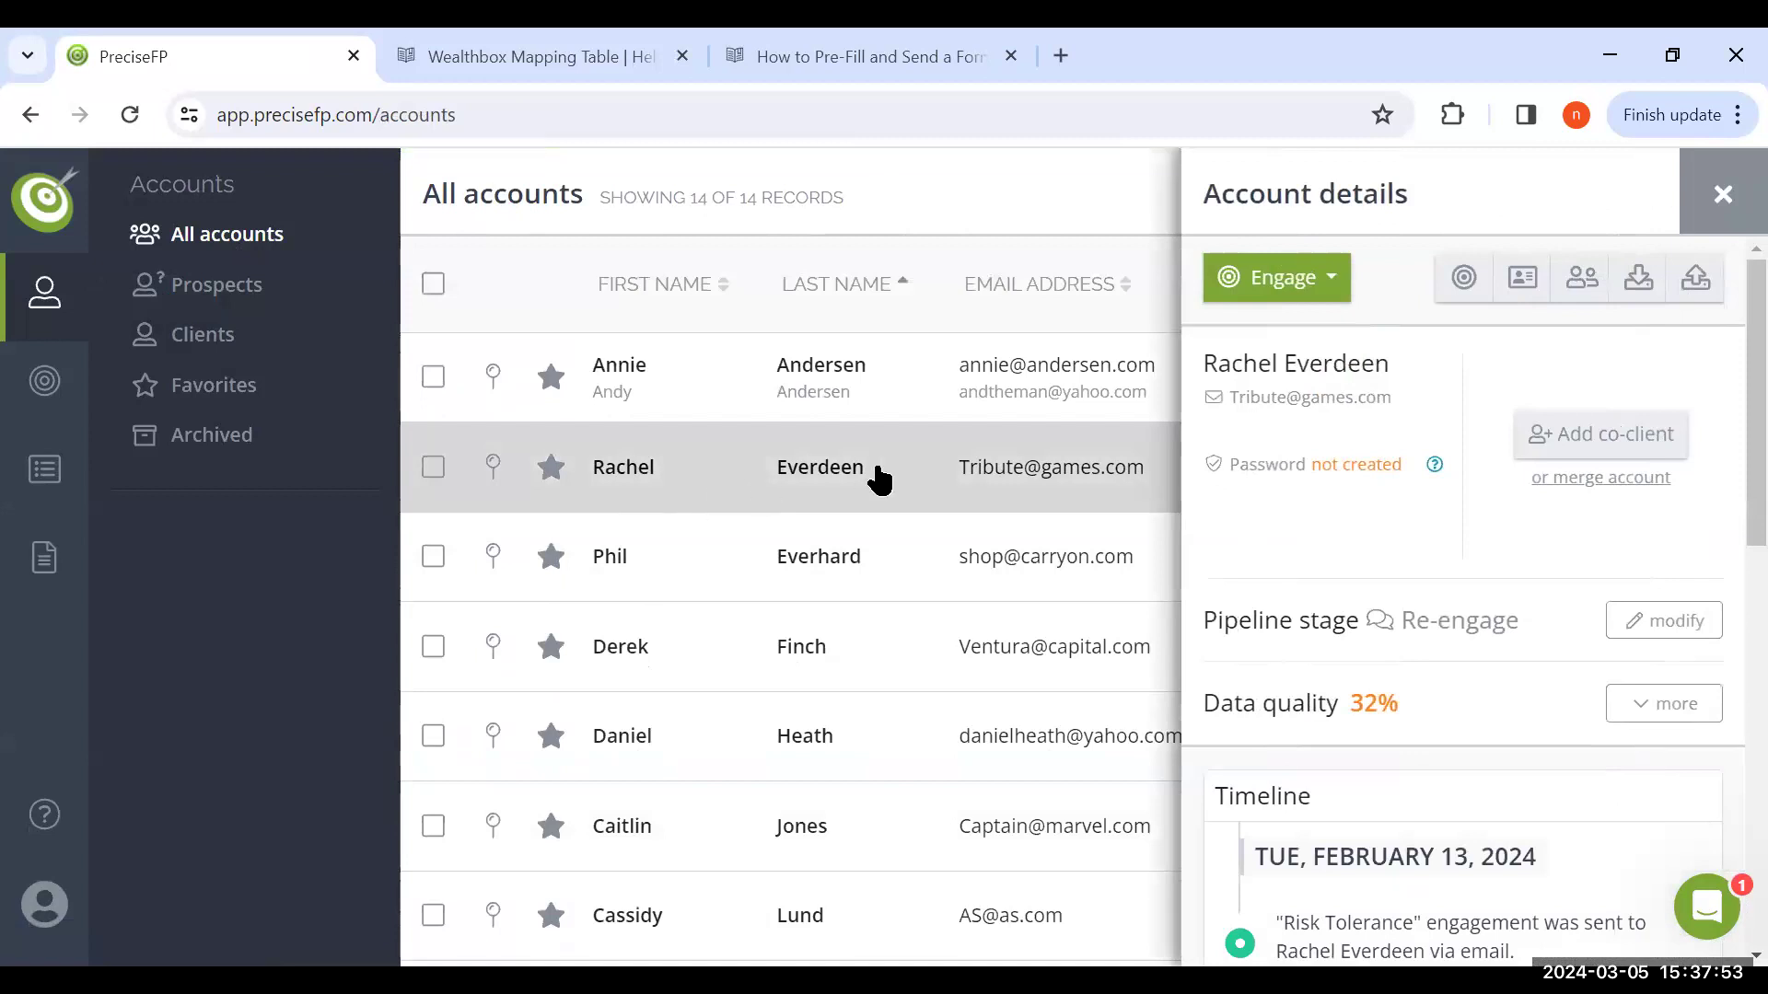
click(1695, 278)
click(1313, 589)
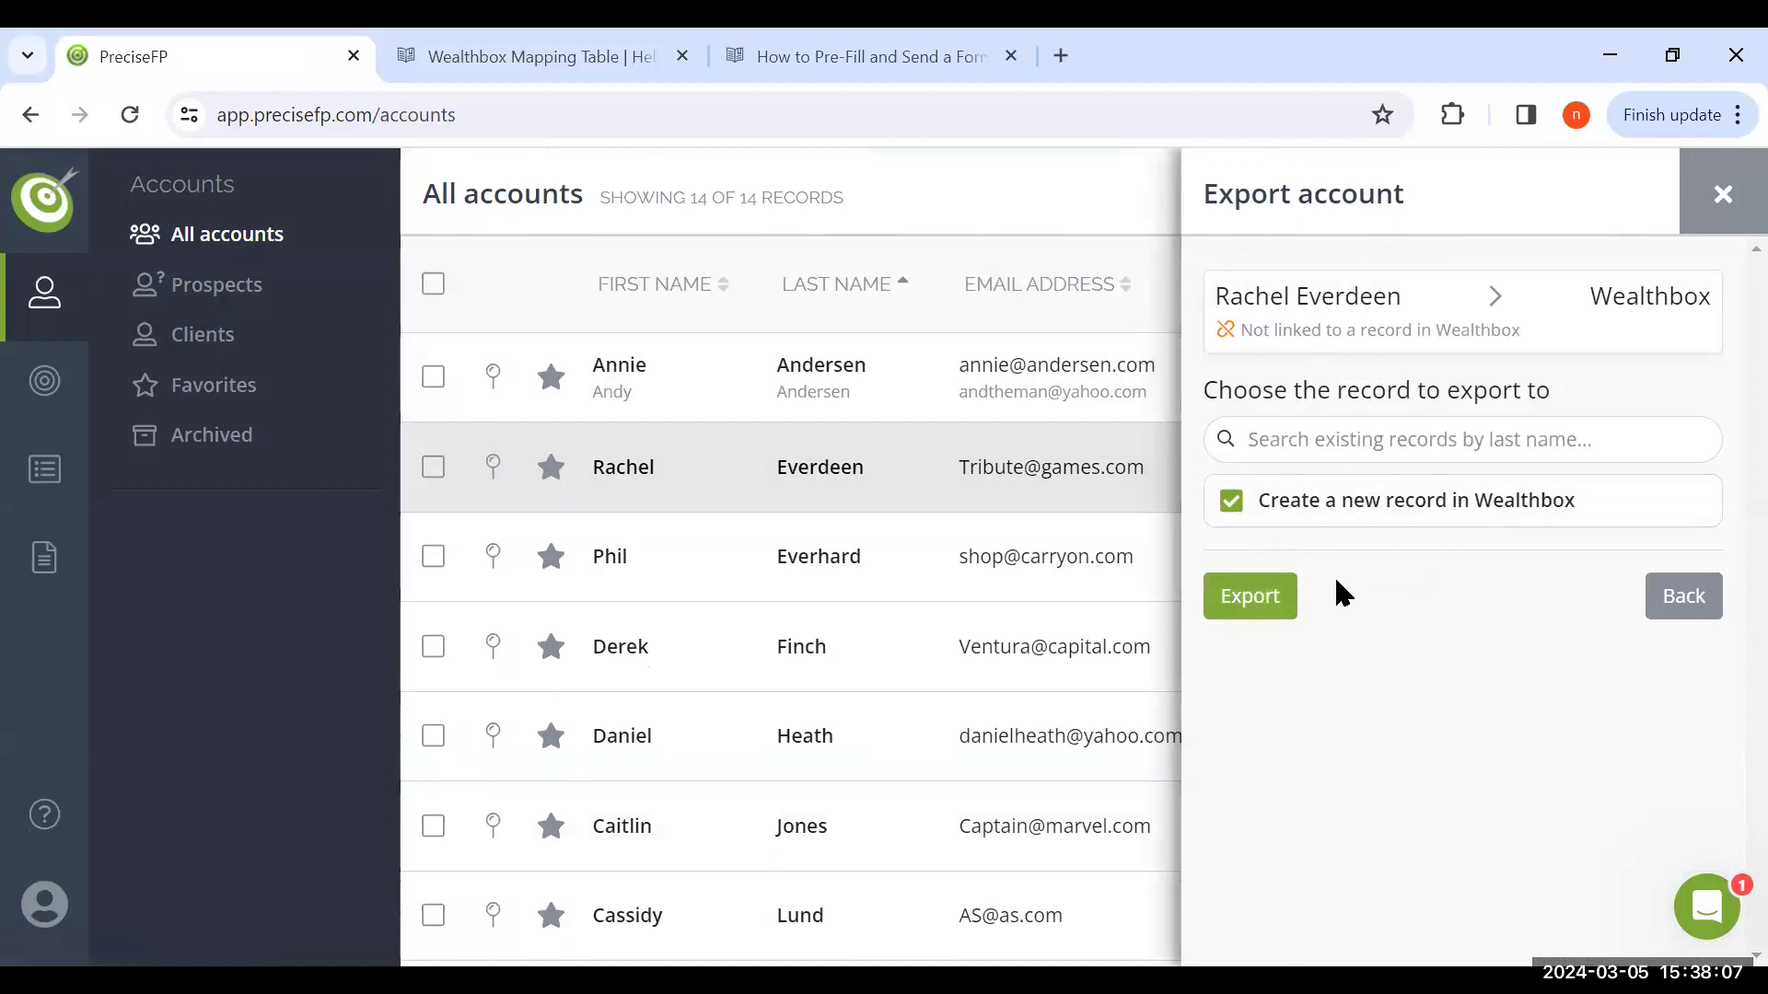
click(1283, 599)
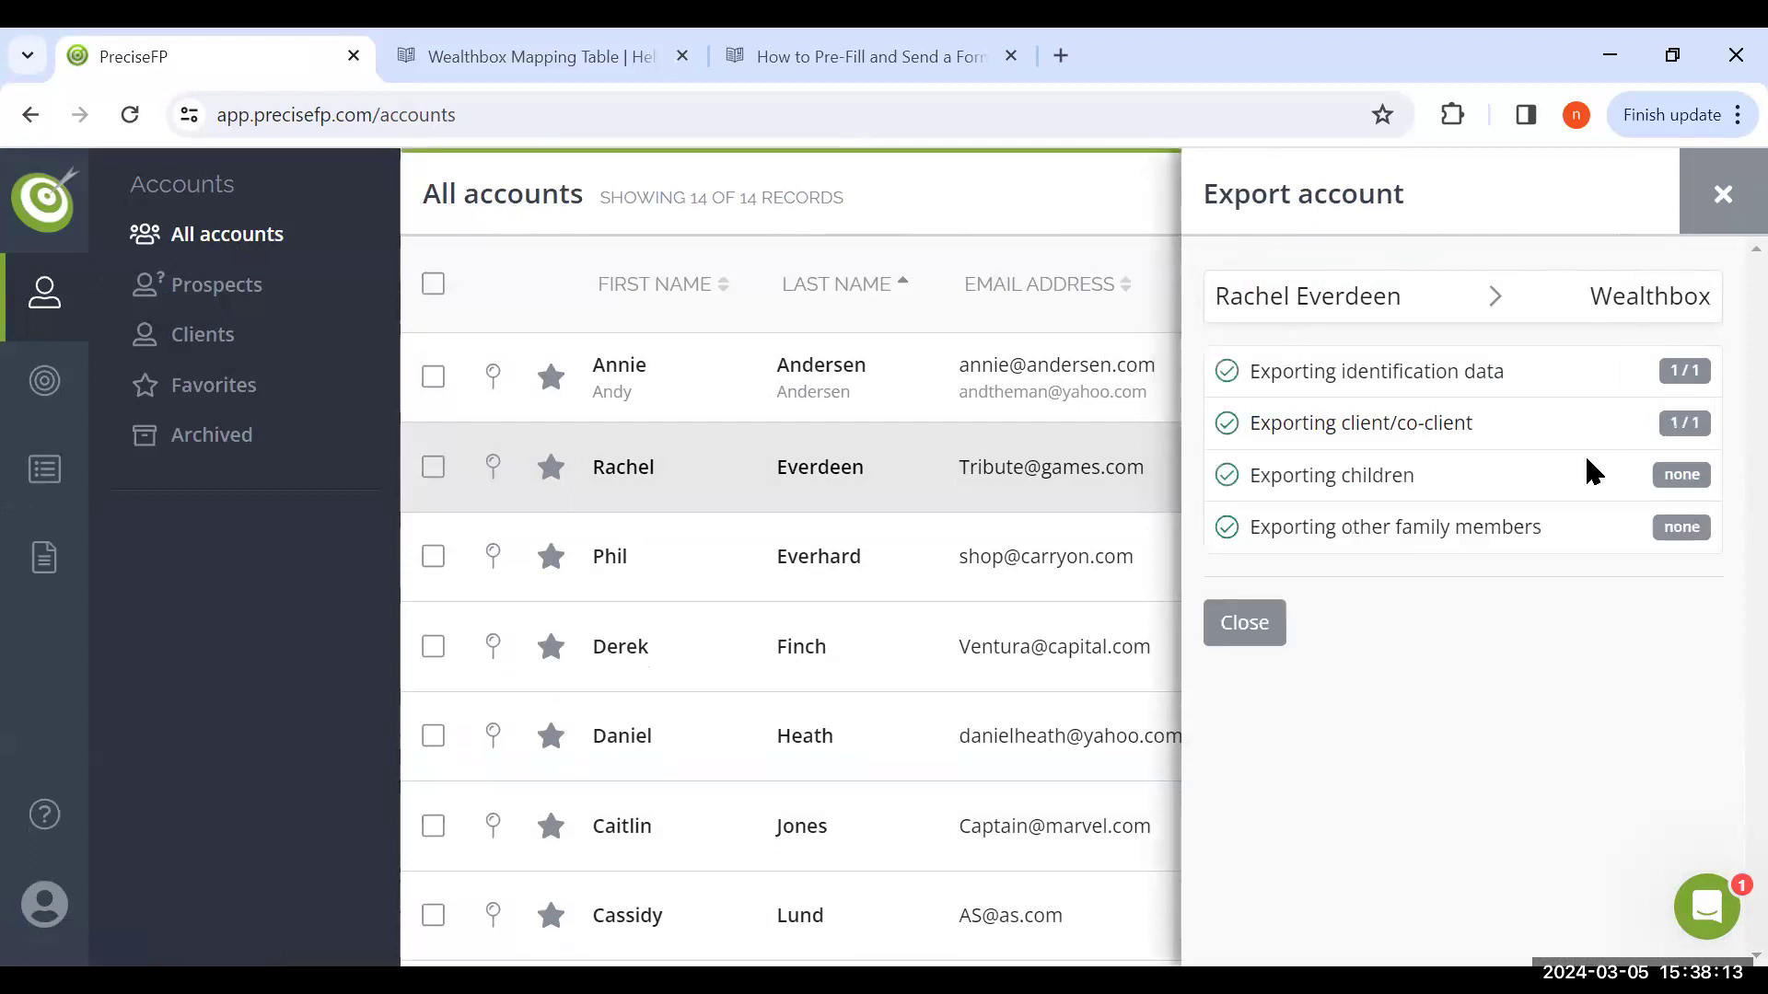
click(1723, 196)
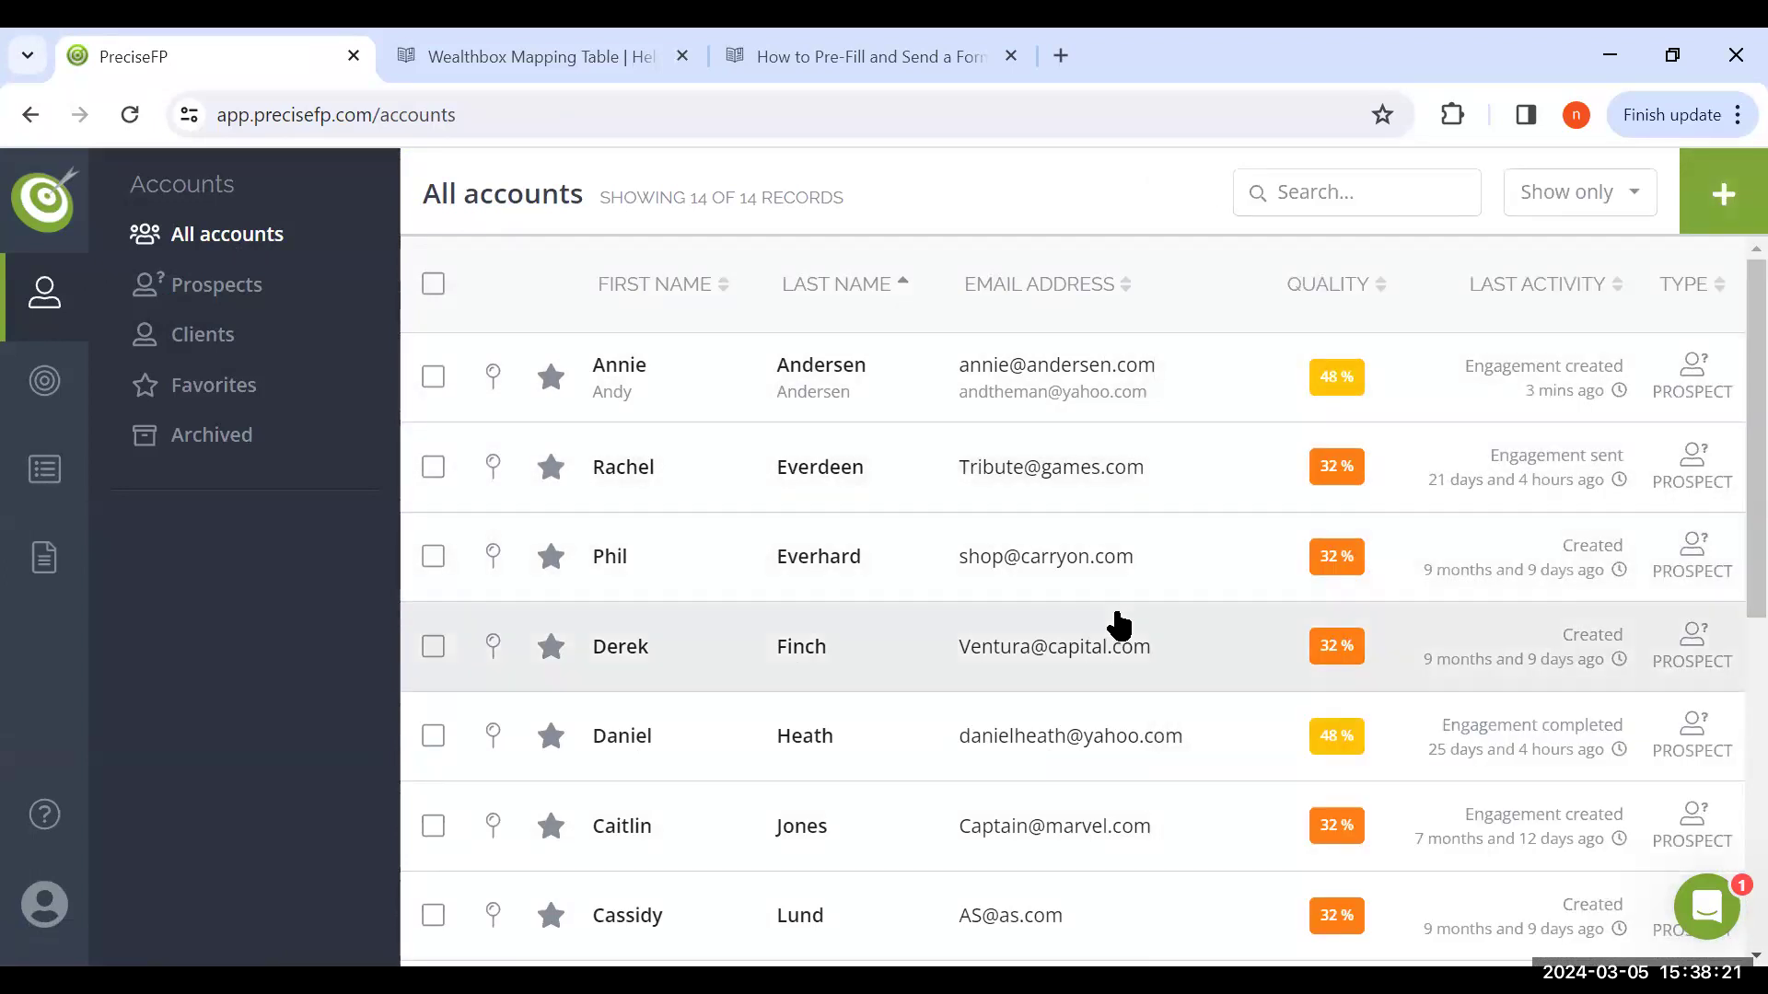
View the Wealthbox import options for the fourth listed account and close them without importing
click(978, 656)
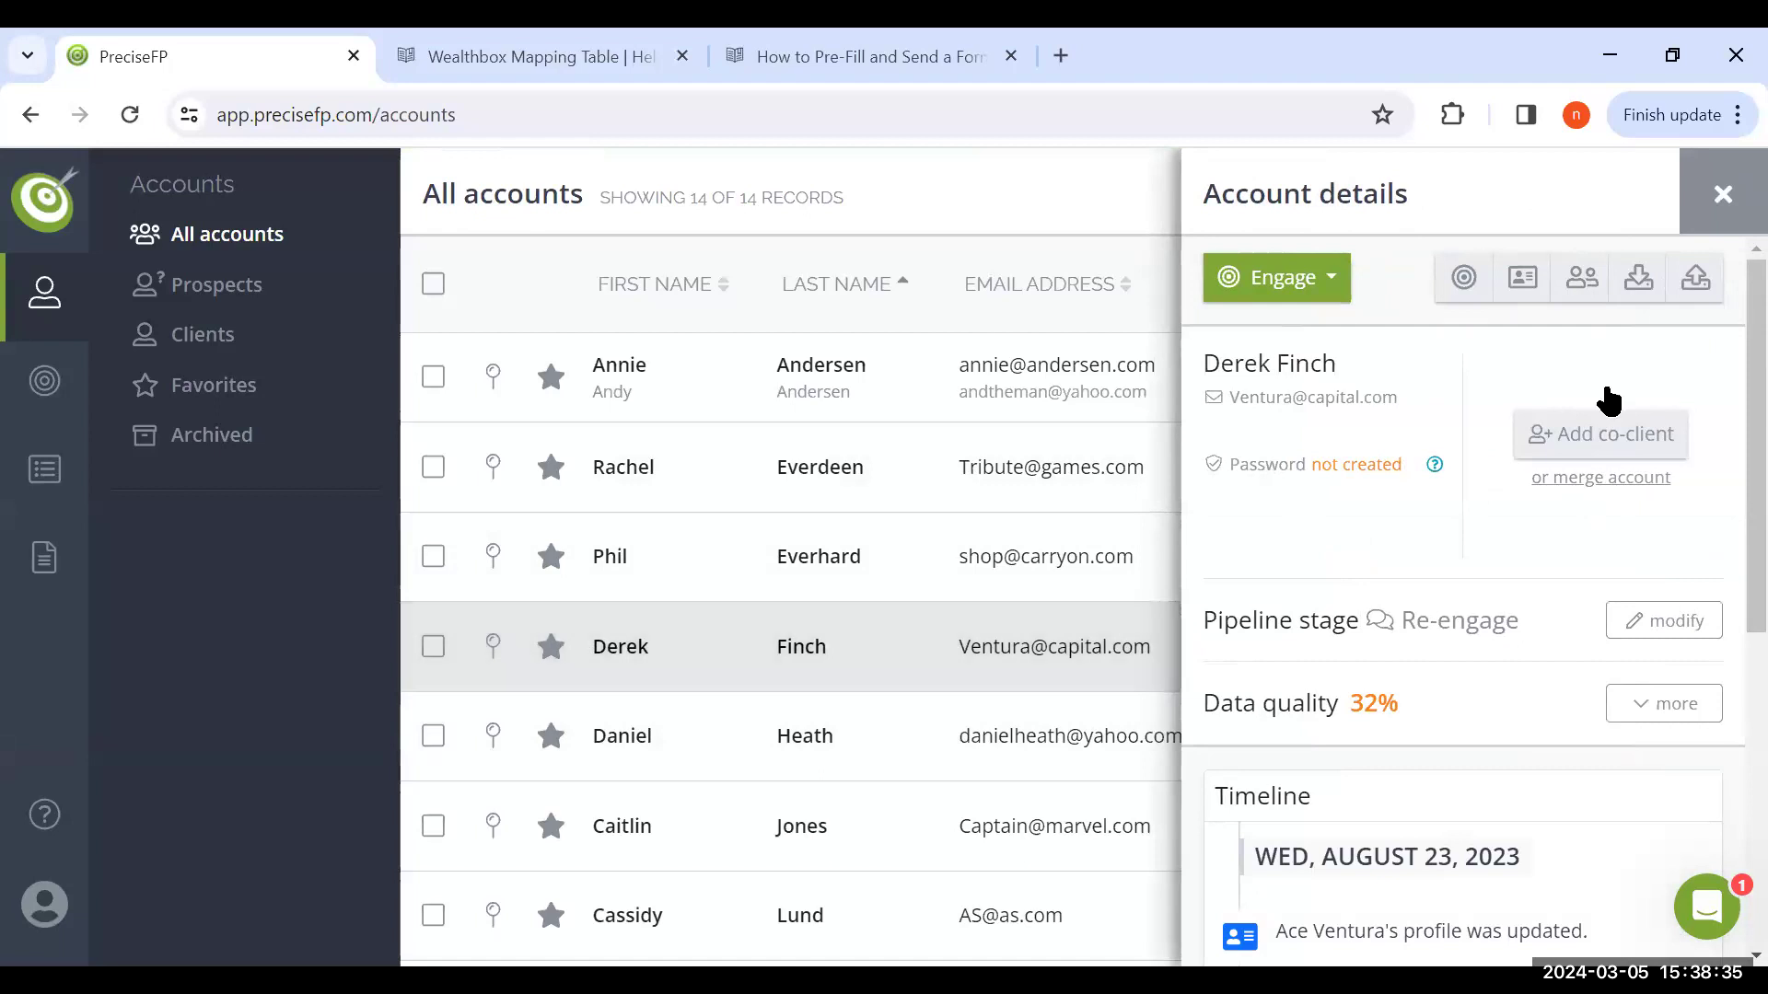
click(1639, 291)
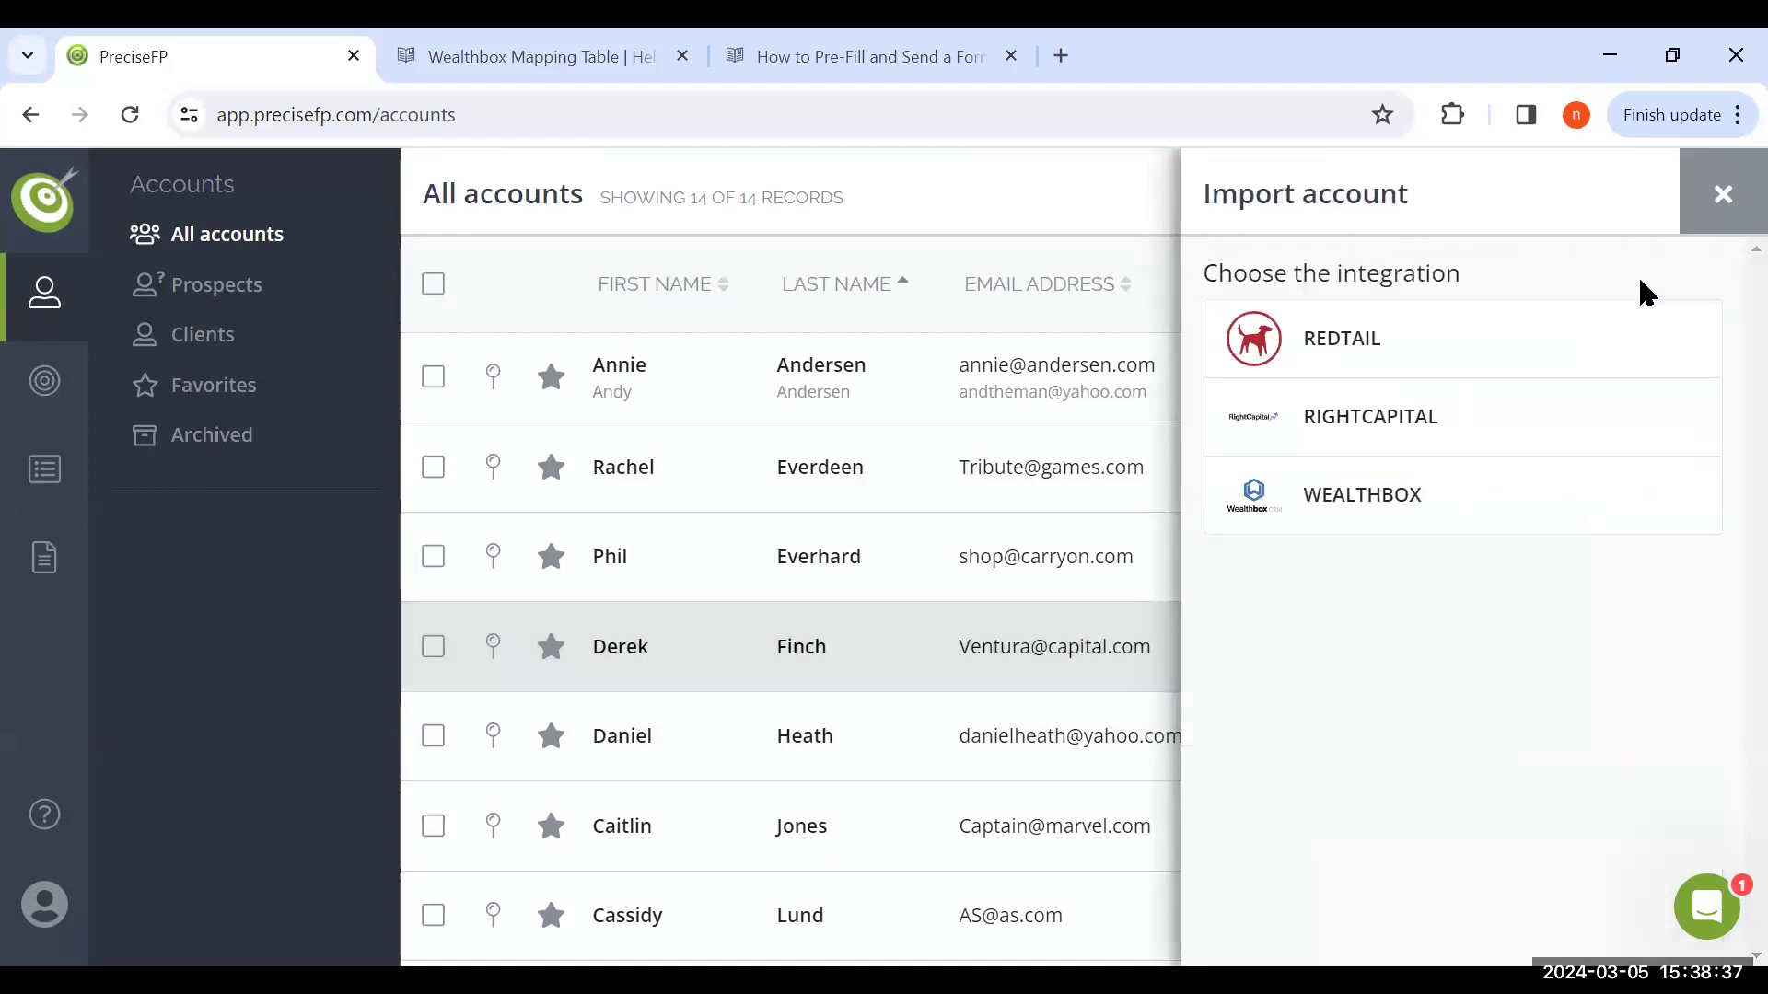
click(1424, 521)
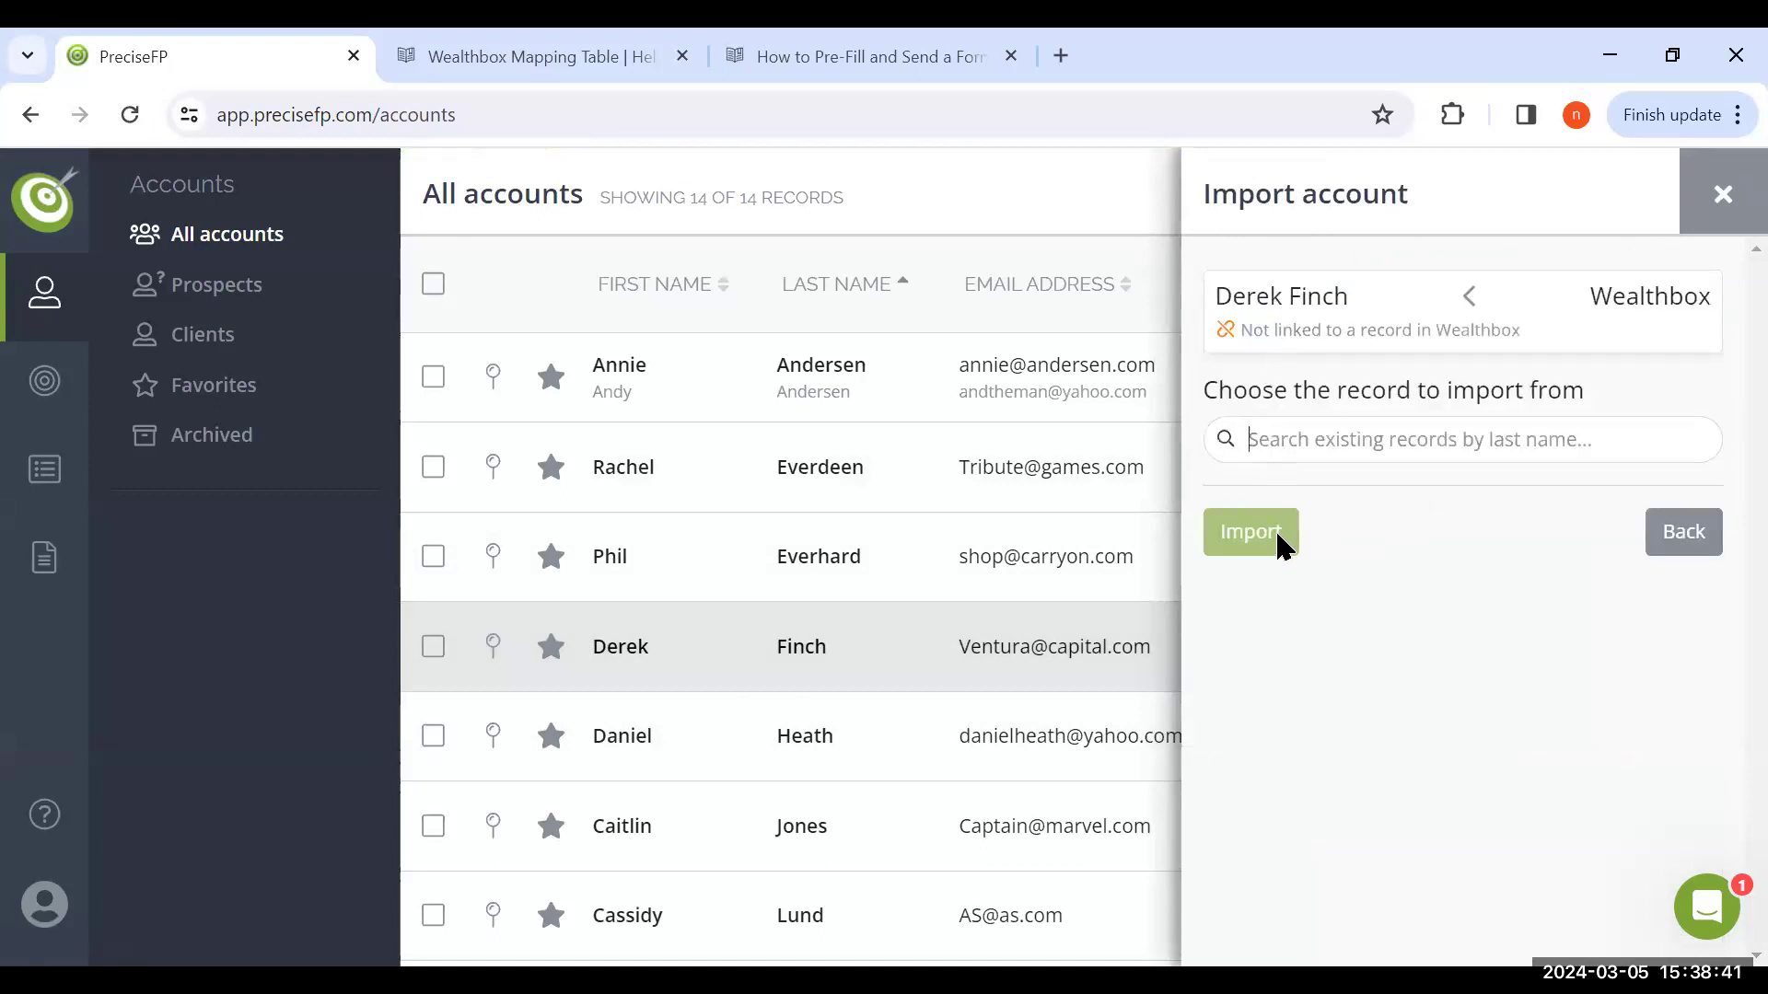
click(1721, 196)
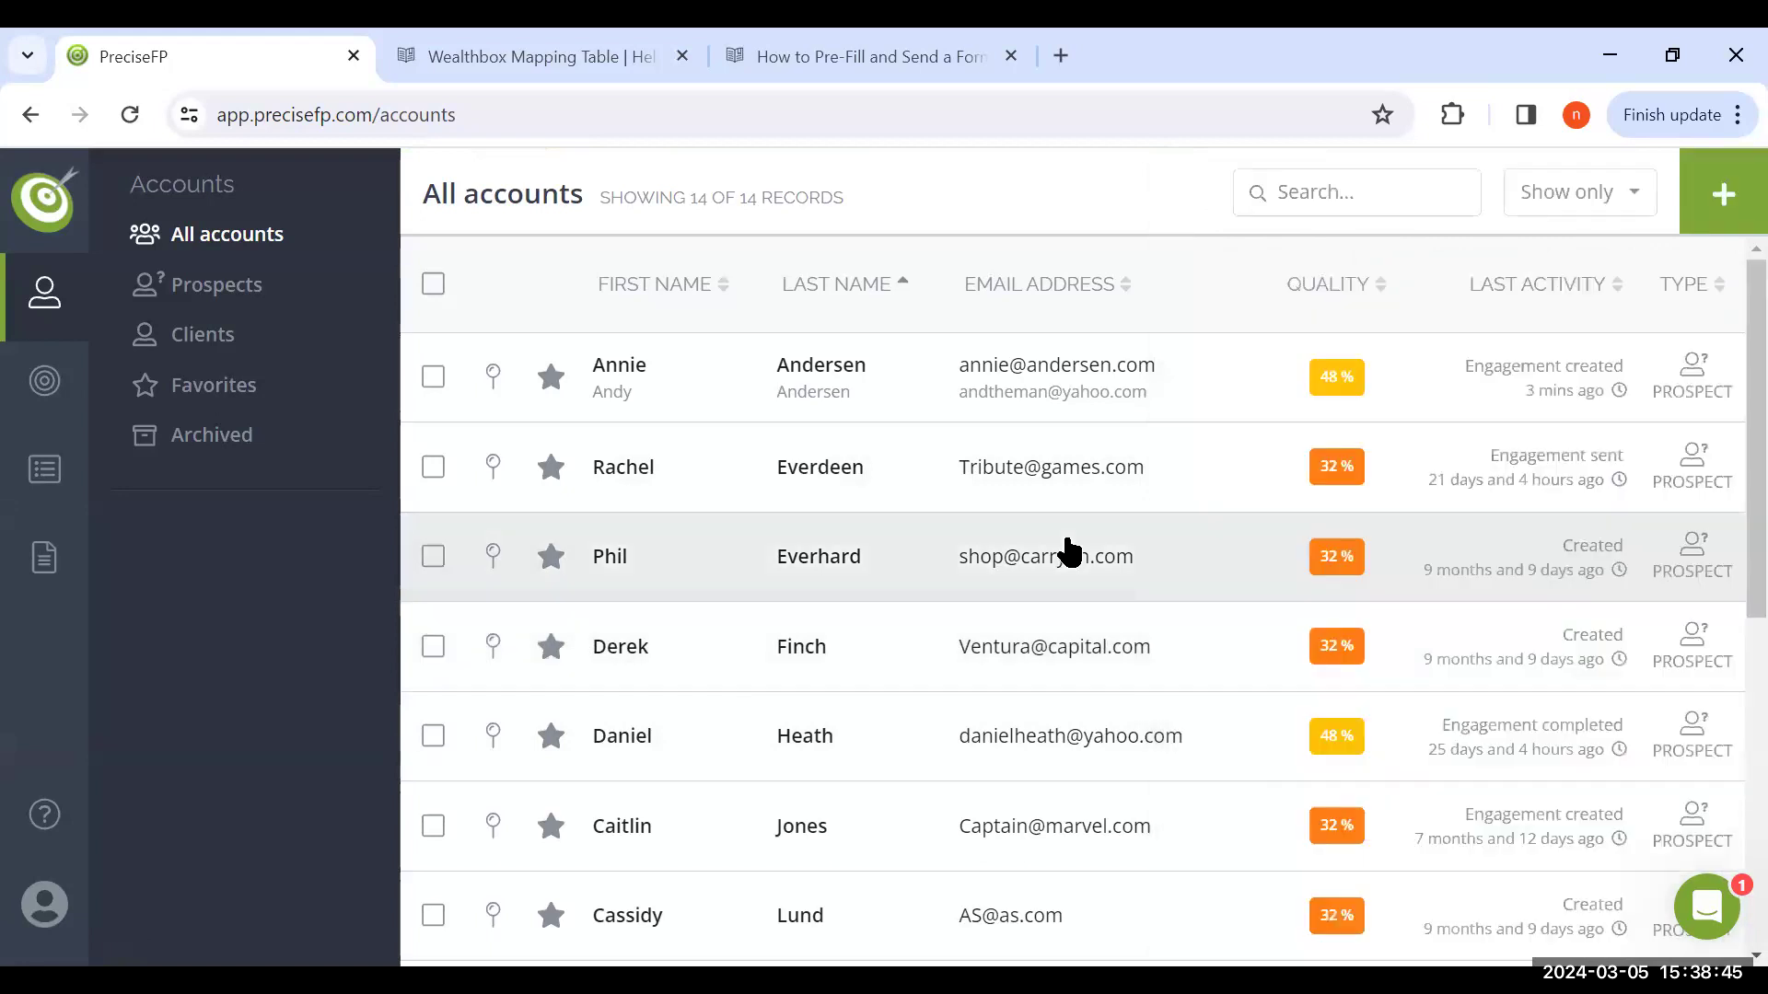
Preview the Wealthbox-optimized Household Structure template from the form library's fact finders
click(43, 578)
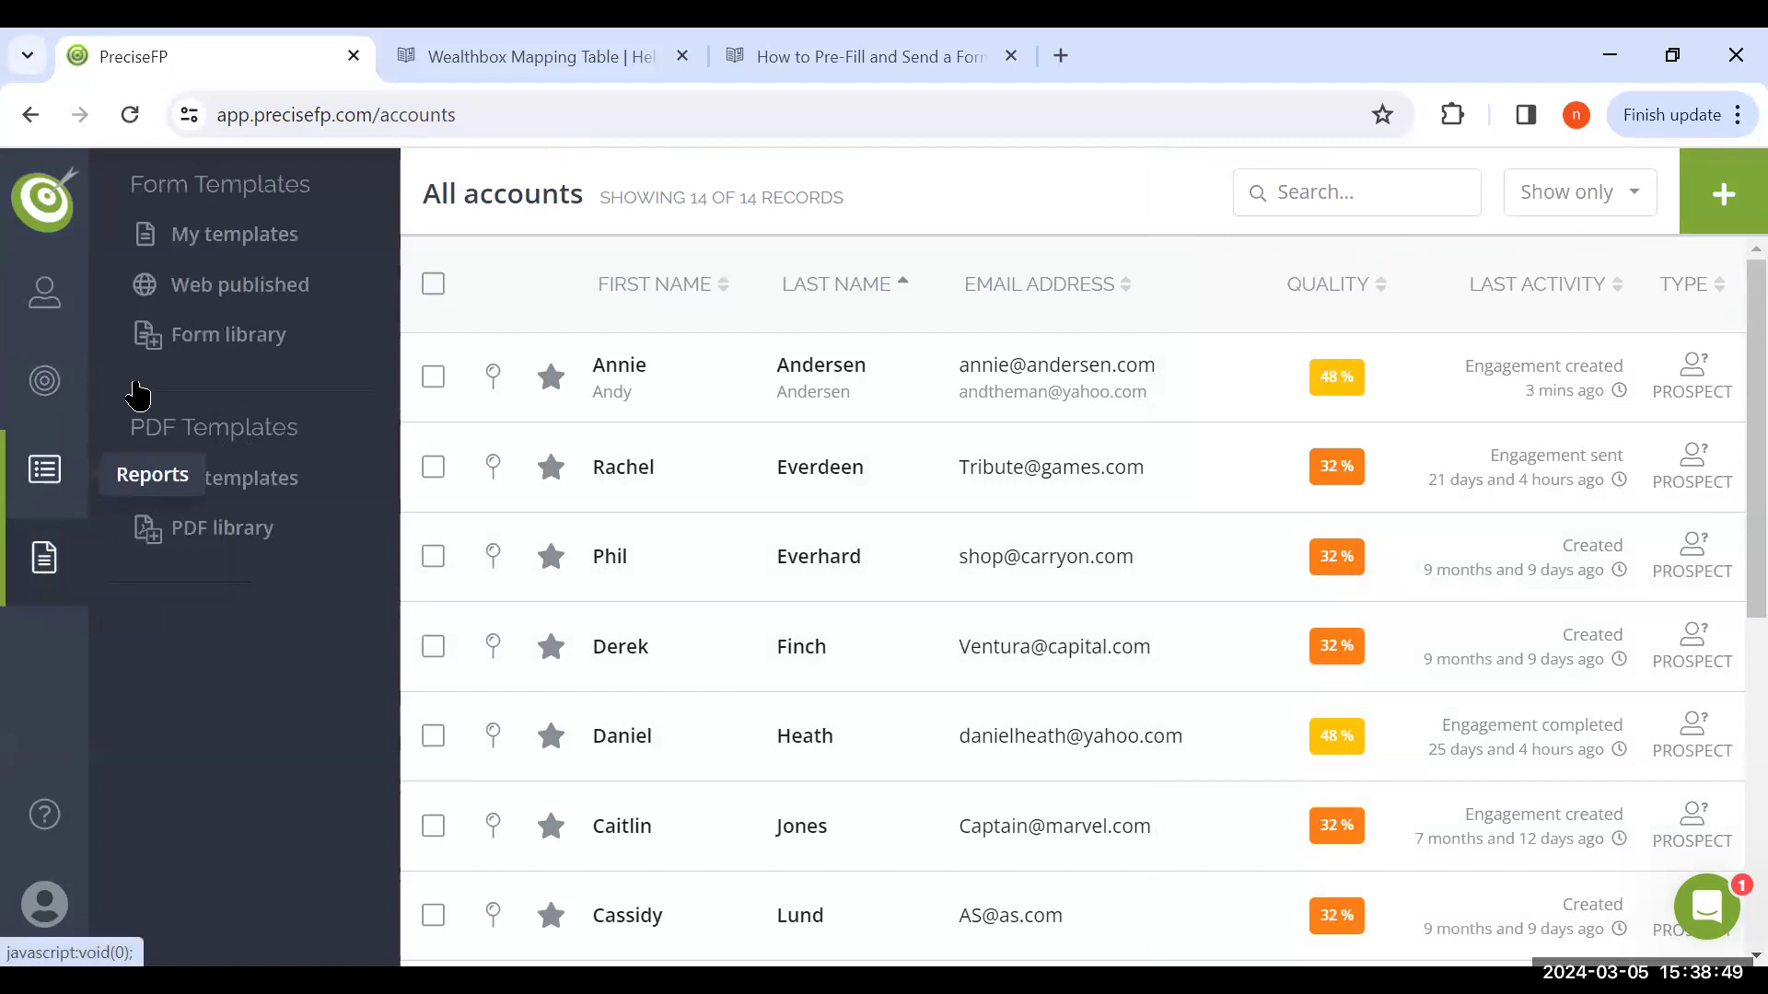
click(236, 343)
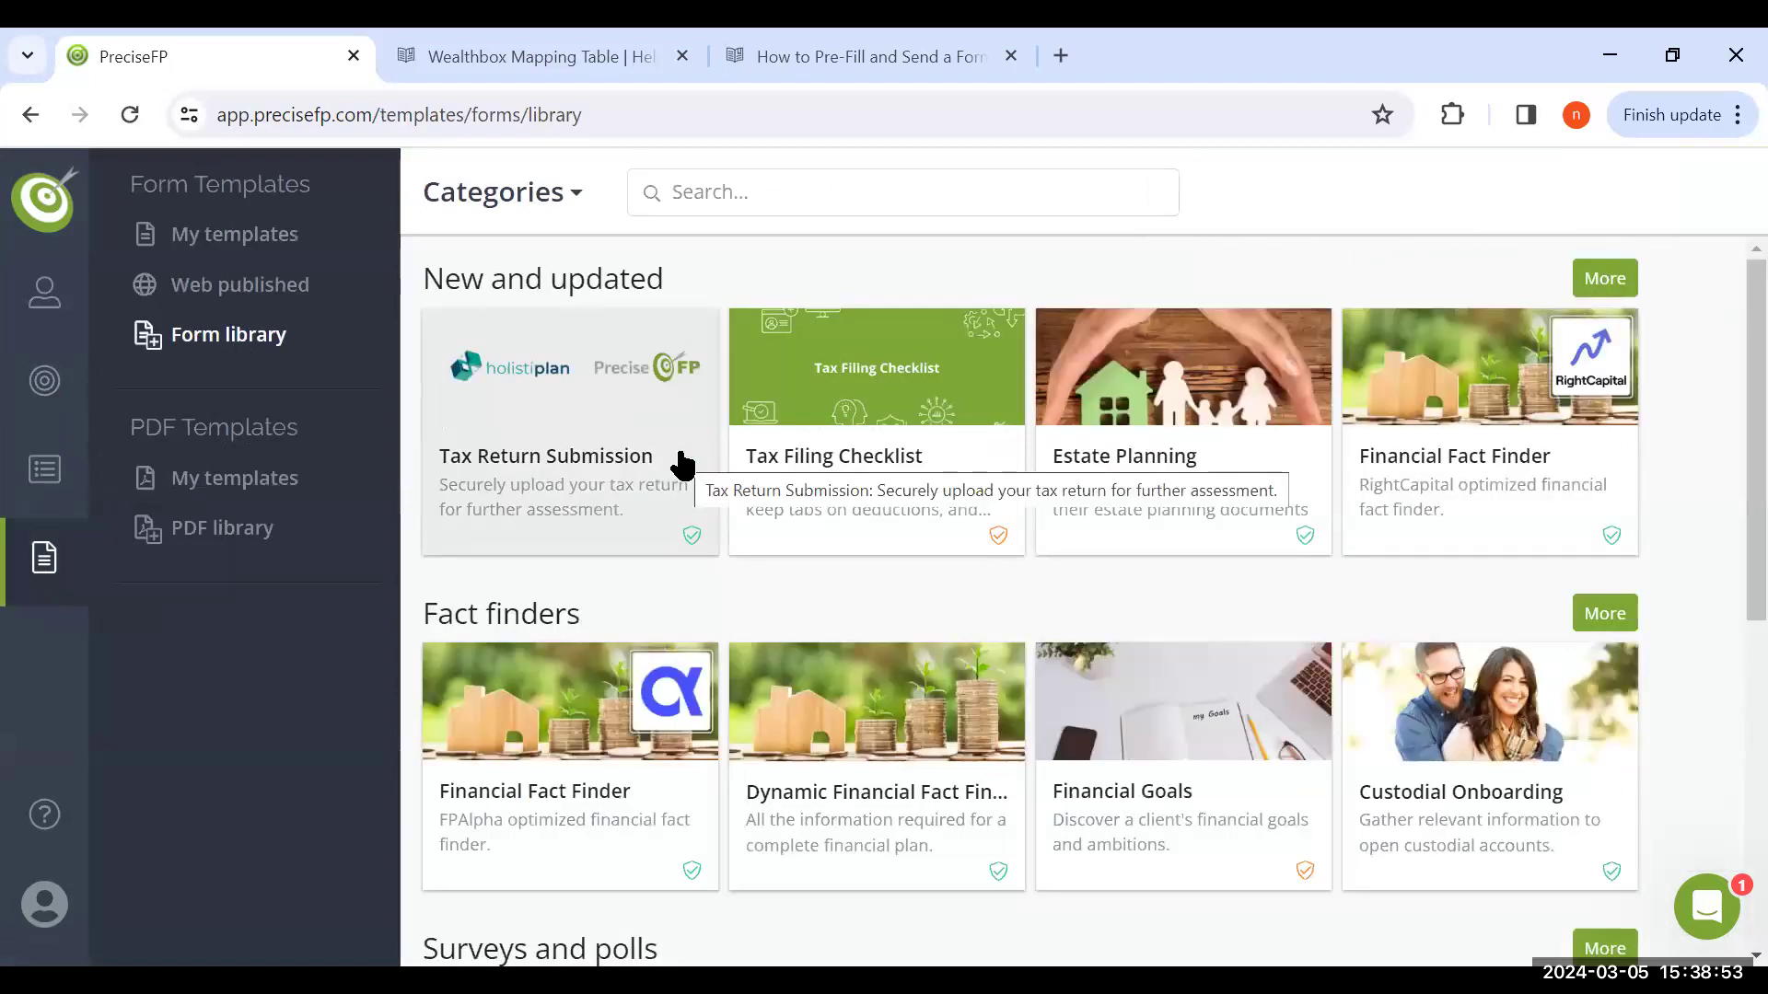
click(1606, 614)
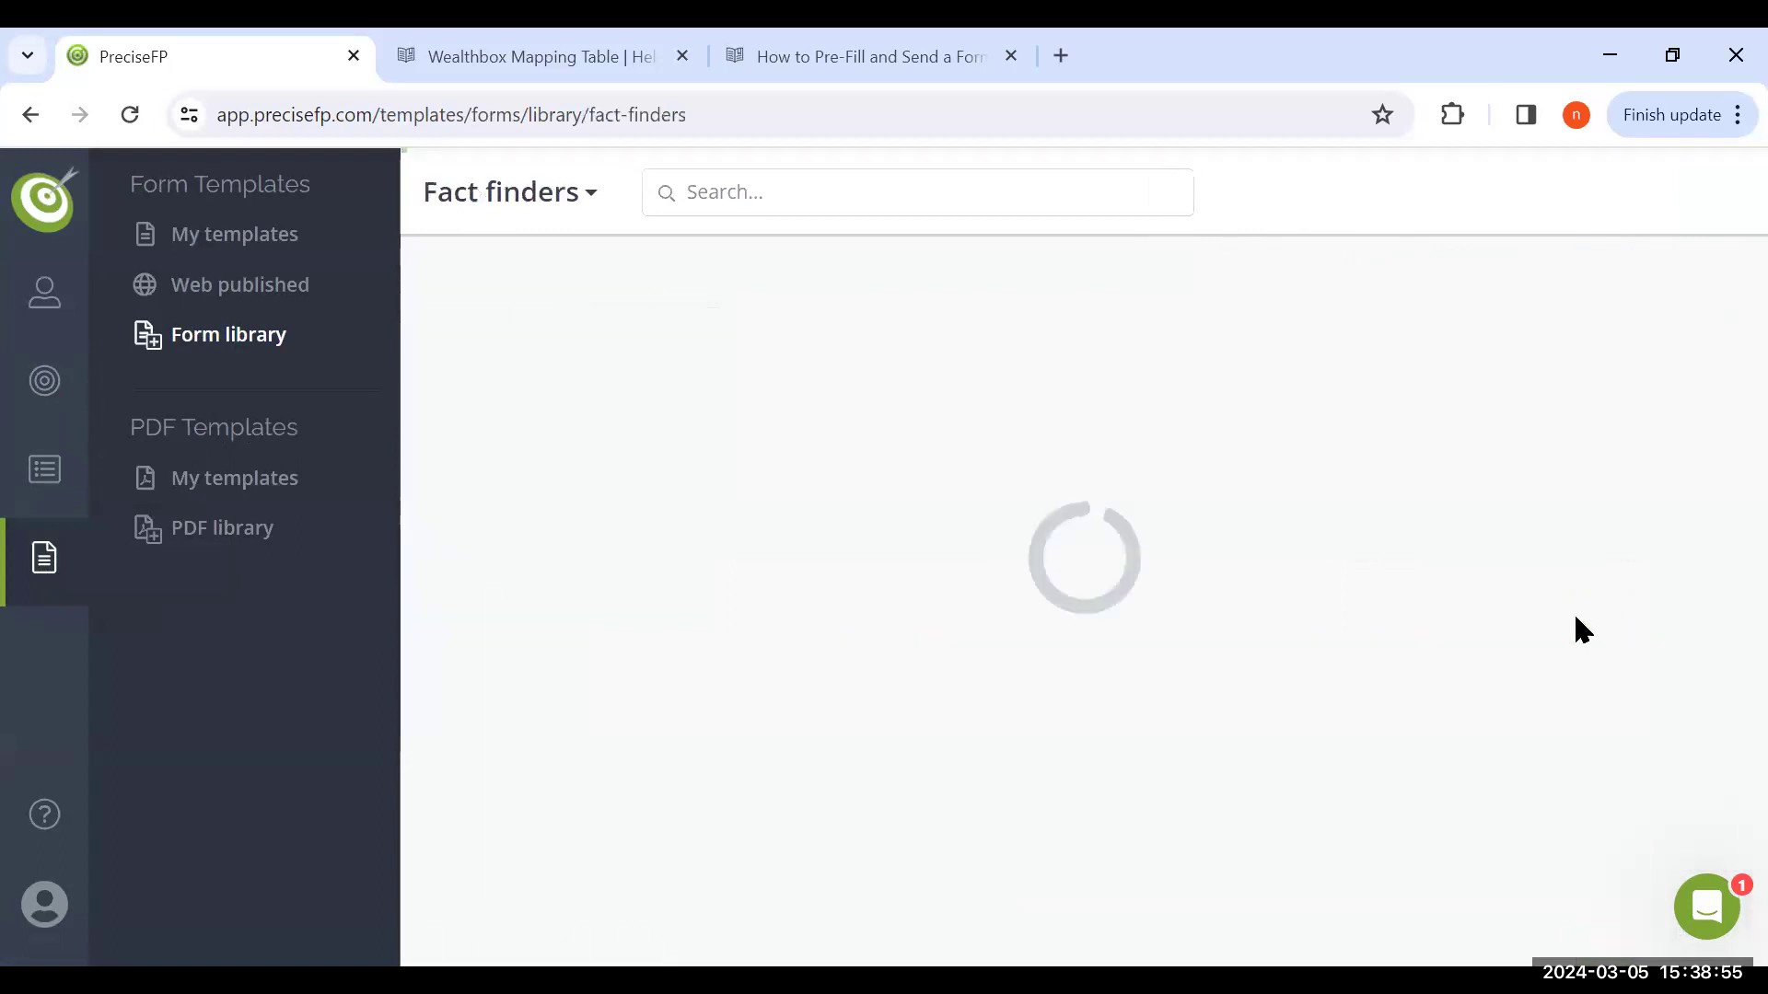
scroll(926, 688, down, 3)
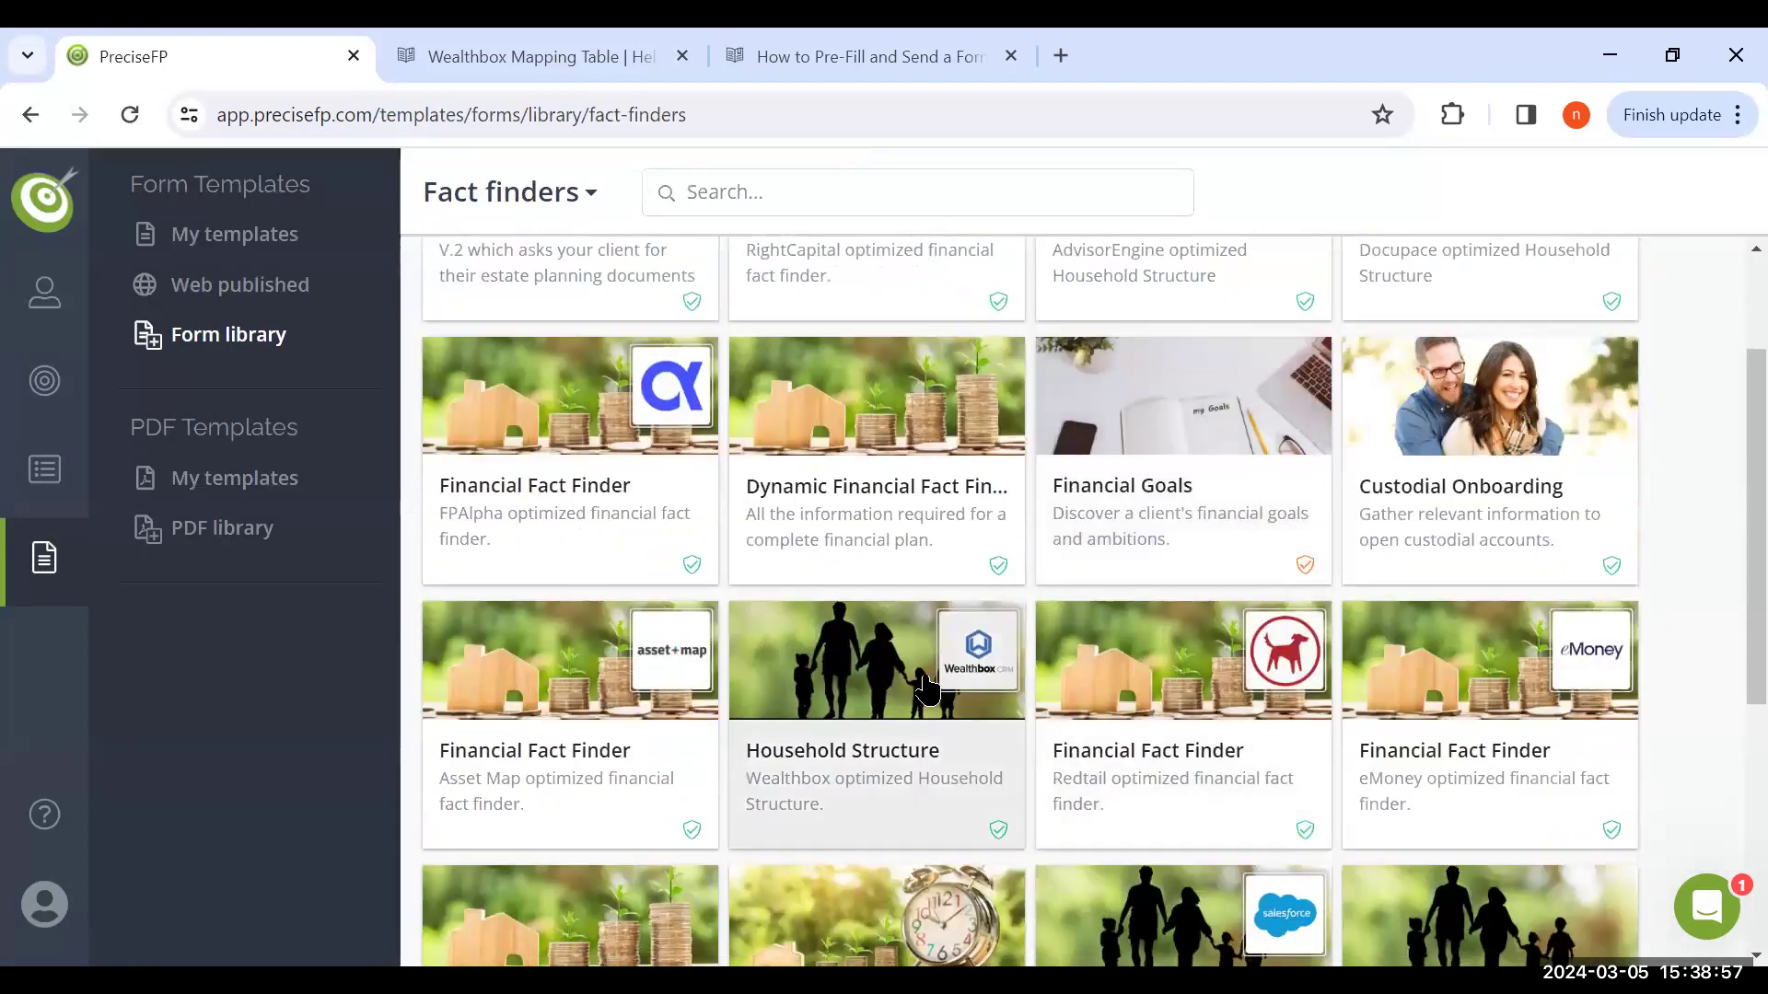
click(925, 689)
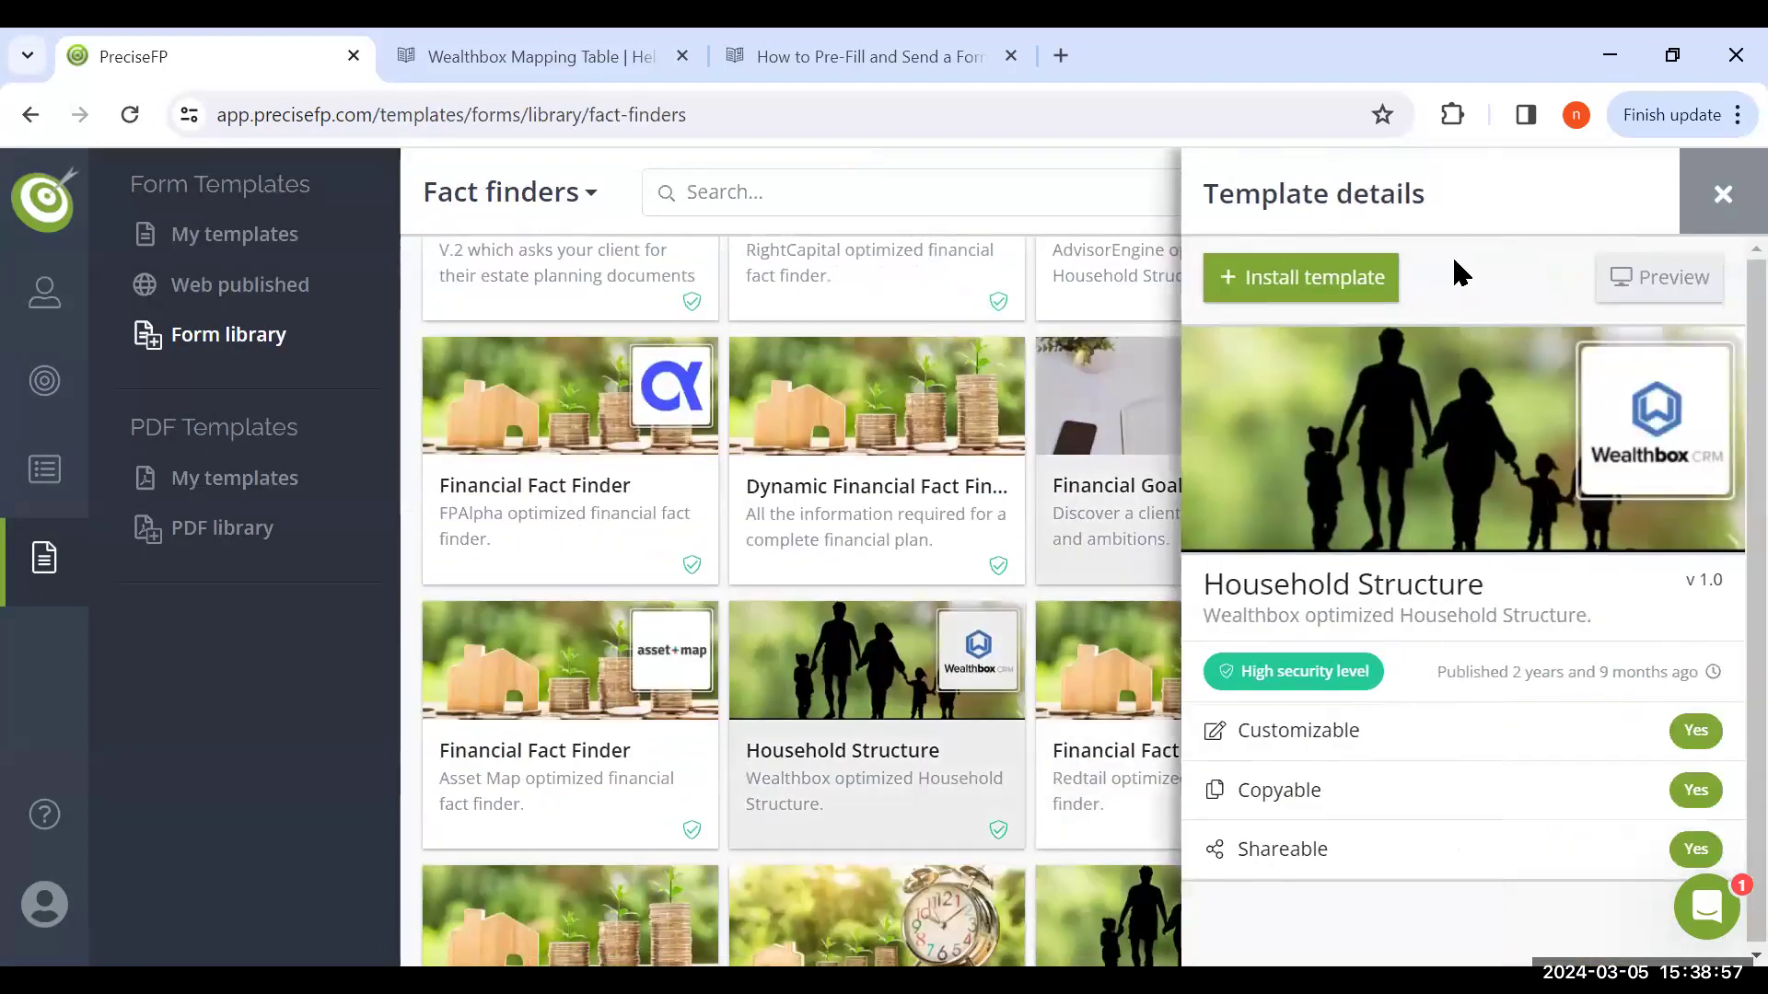
click(1662, 281)
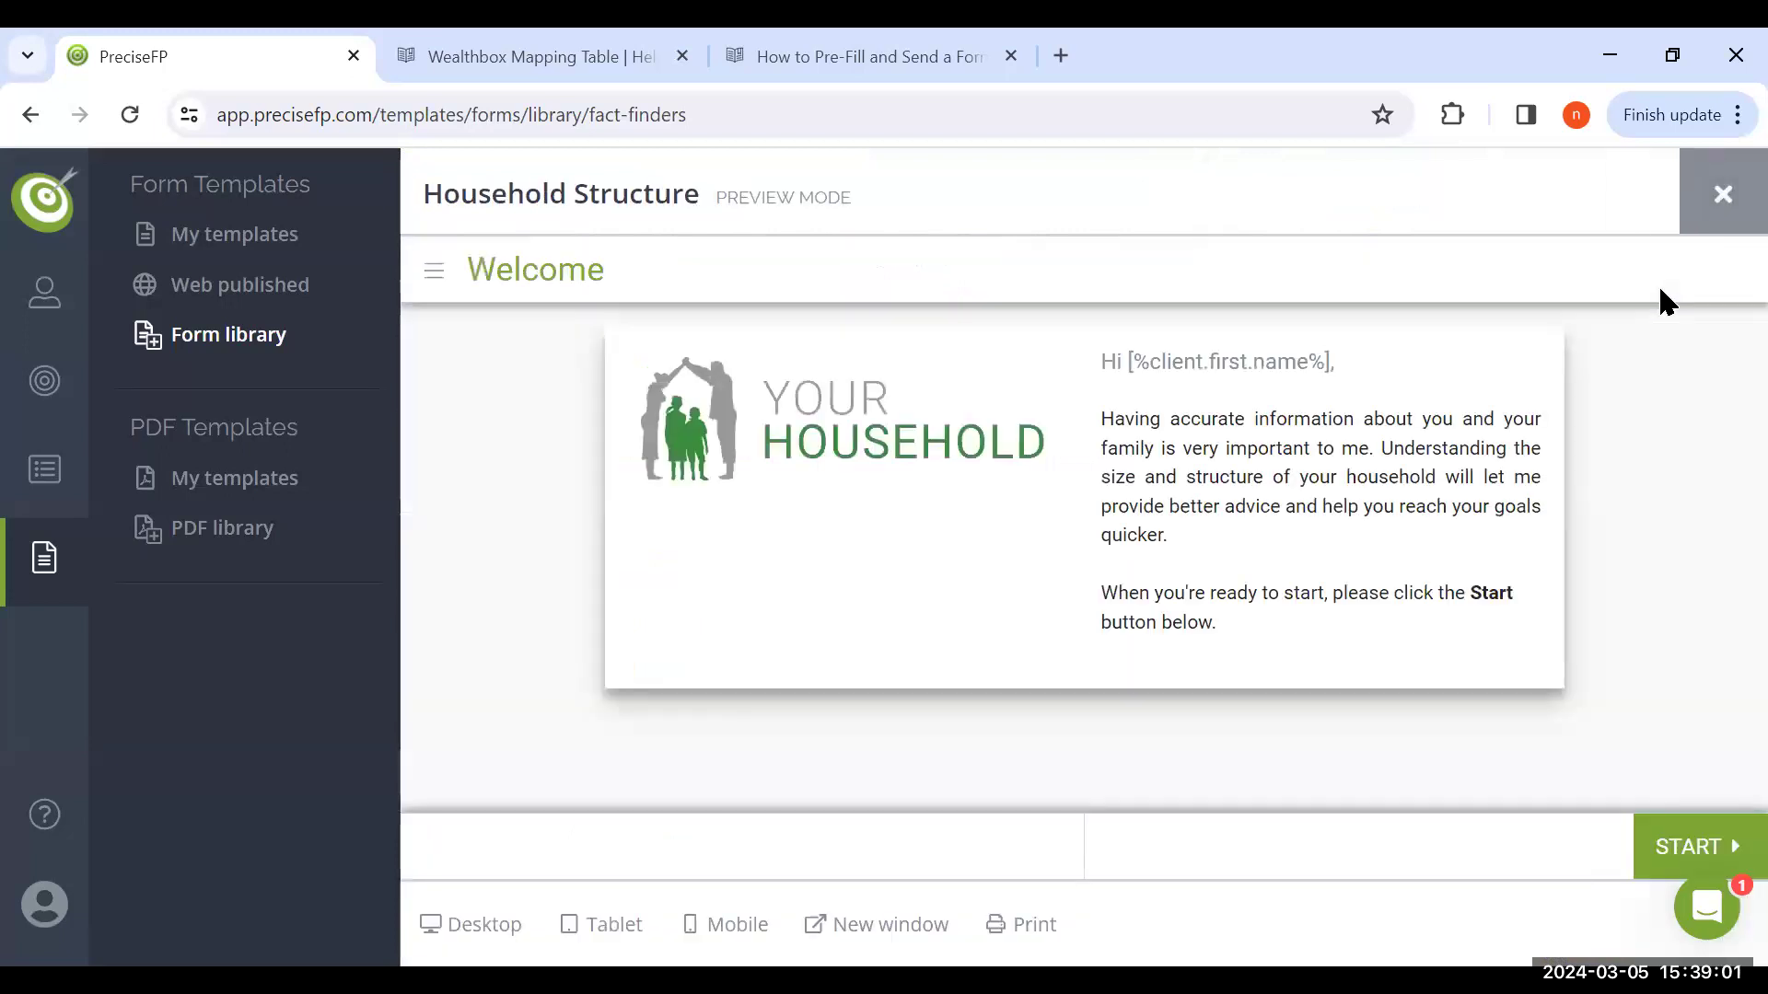
Advance the preview to Household Members, answer Yes to having children, and examine the fields for a child's information
click(1667, 857)
click(1666, 851)
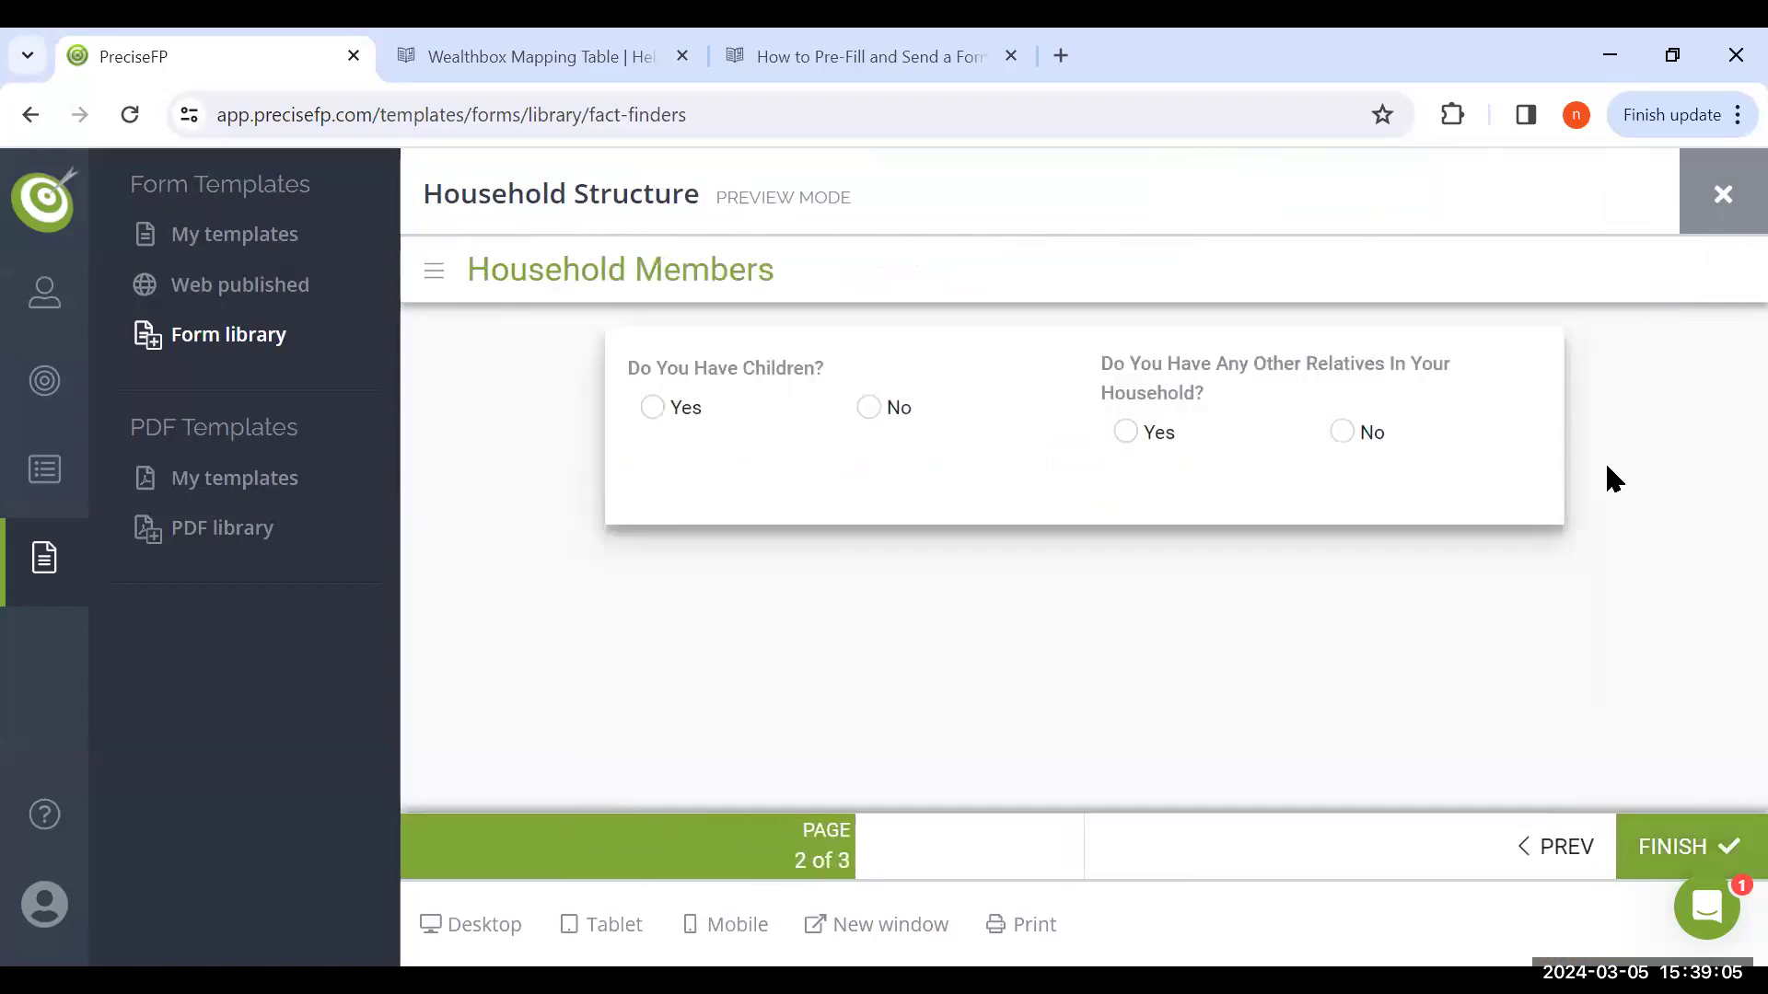
click(669, 407)
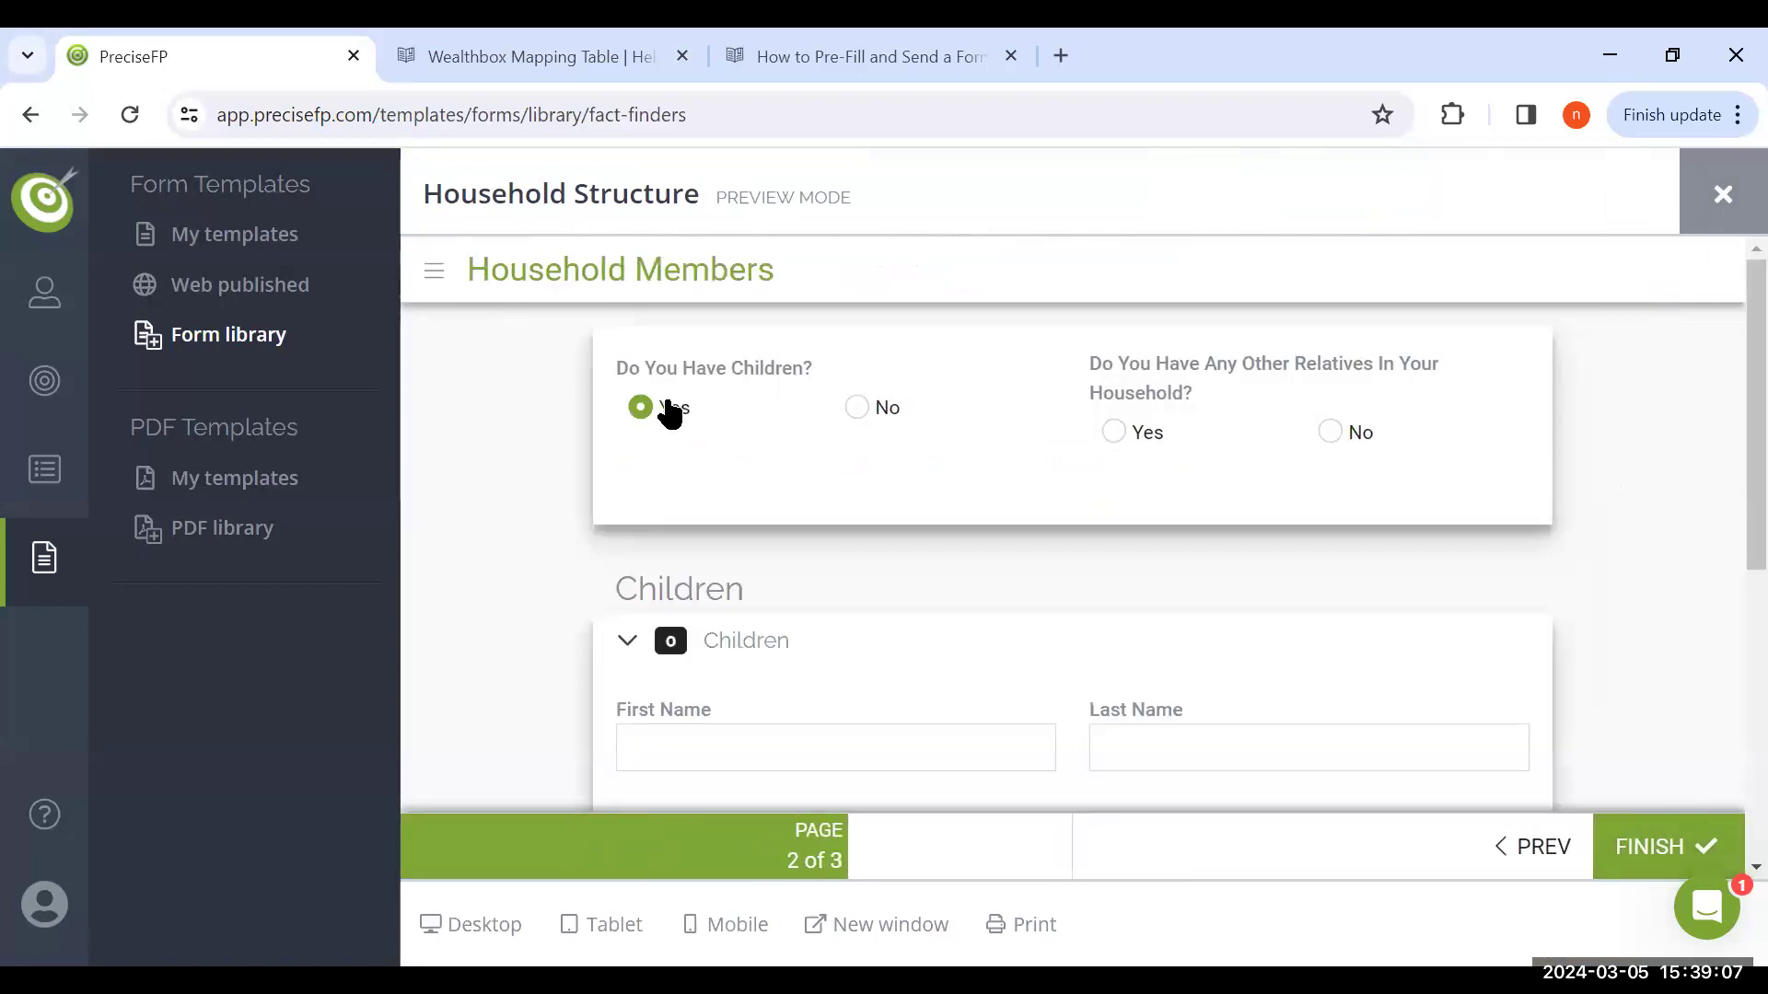
scroll(821, 589, down, 5)
scroll(823, 589, down, 2)
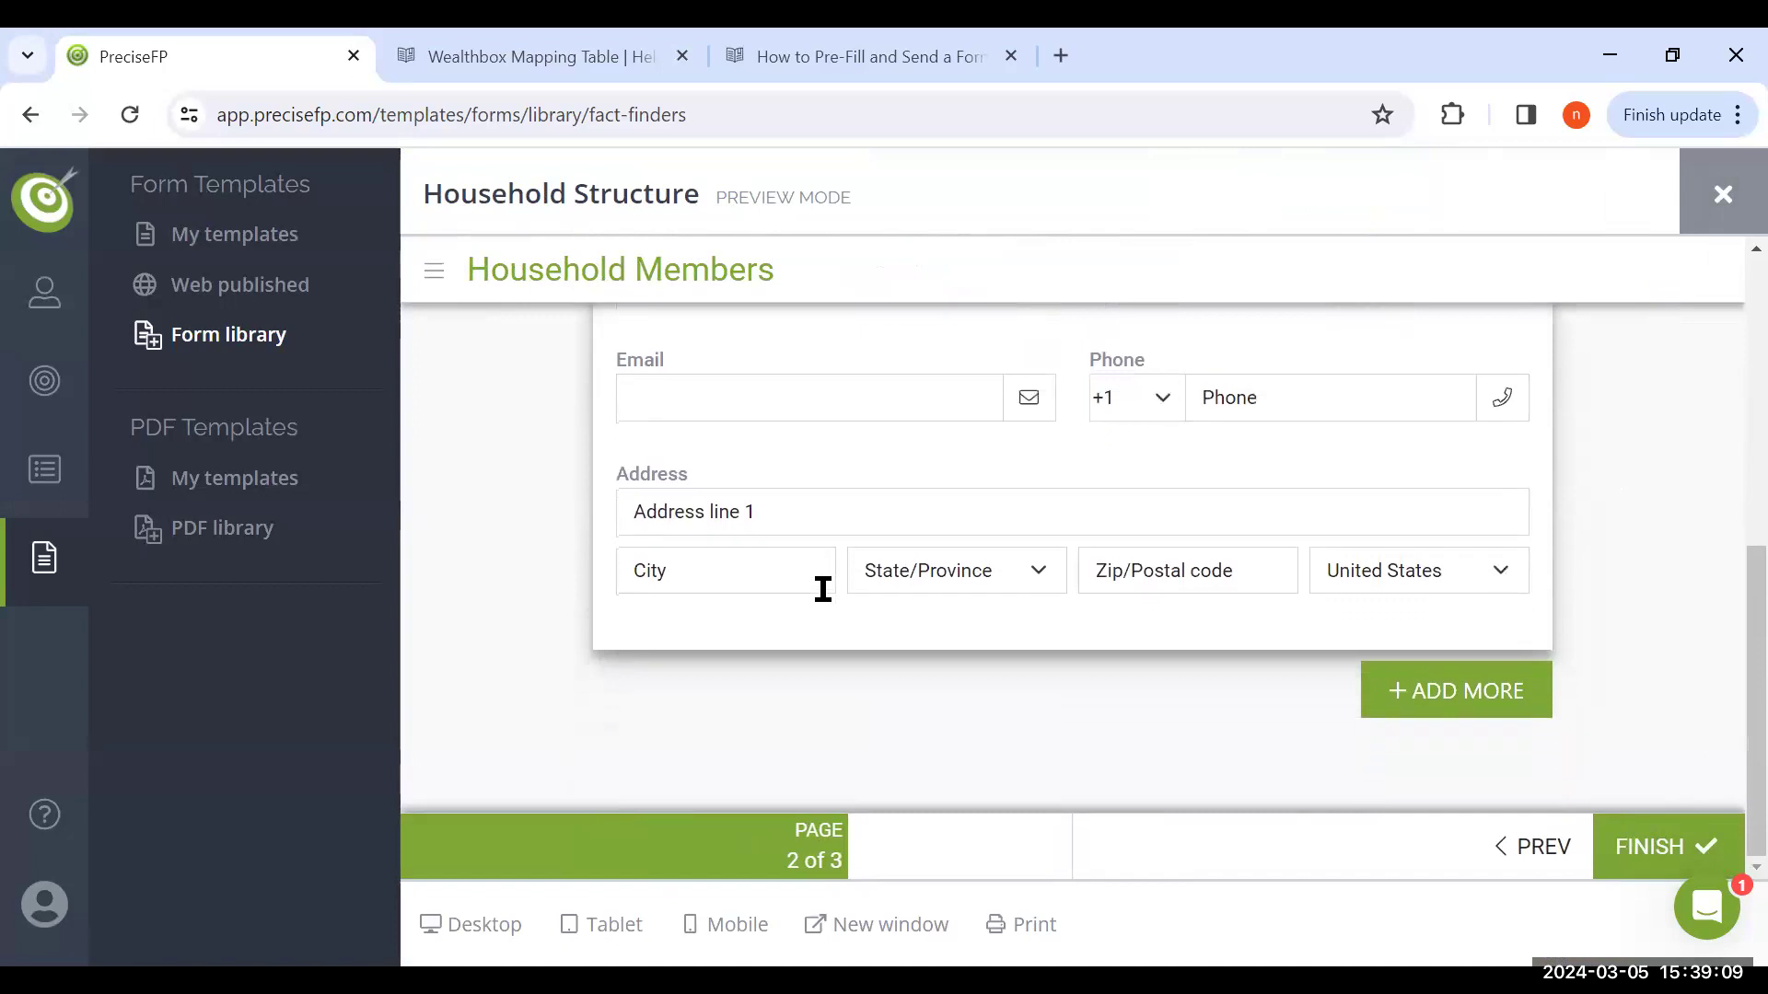
scroll(532, 543, up, 5)
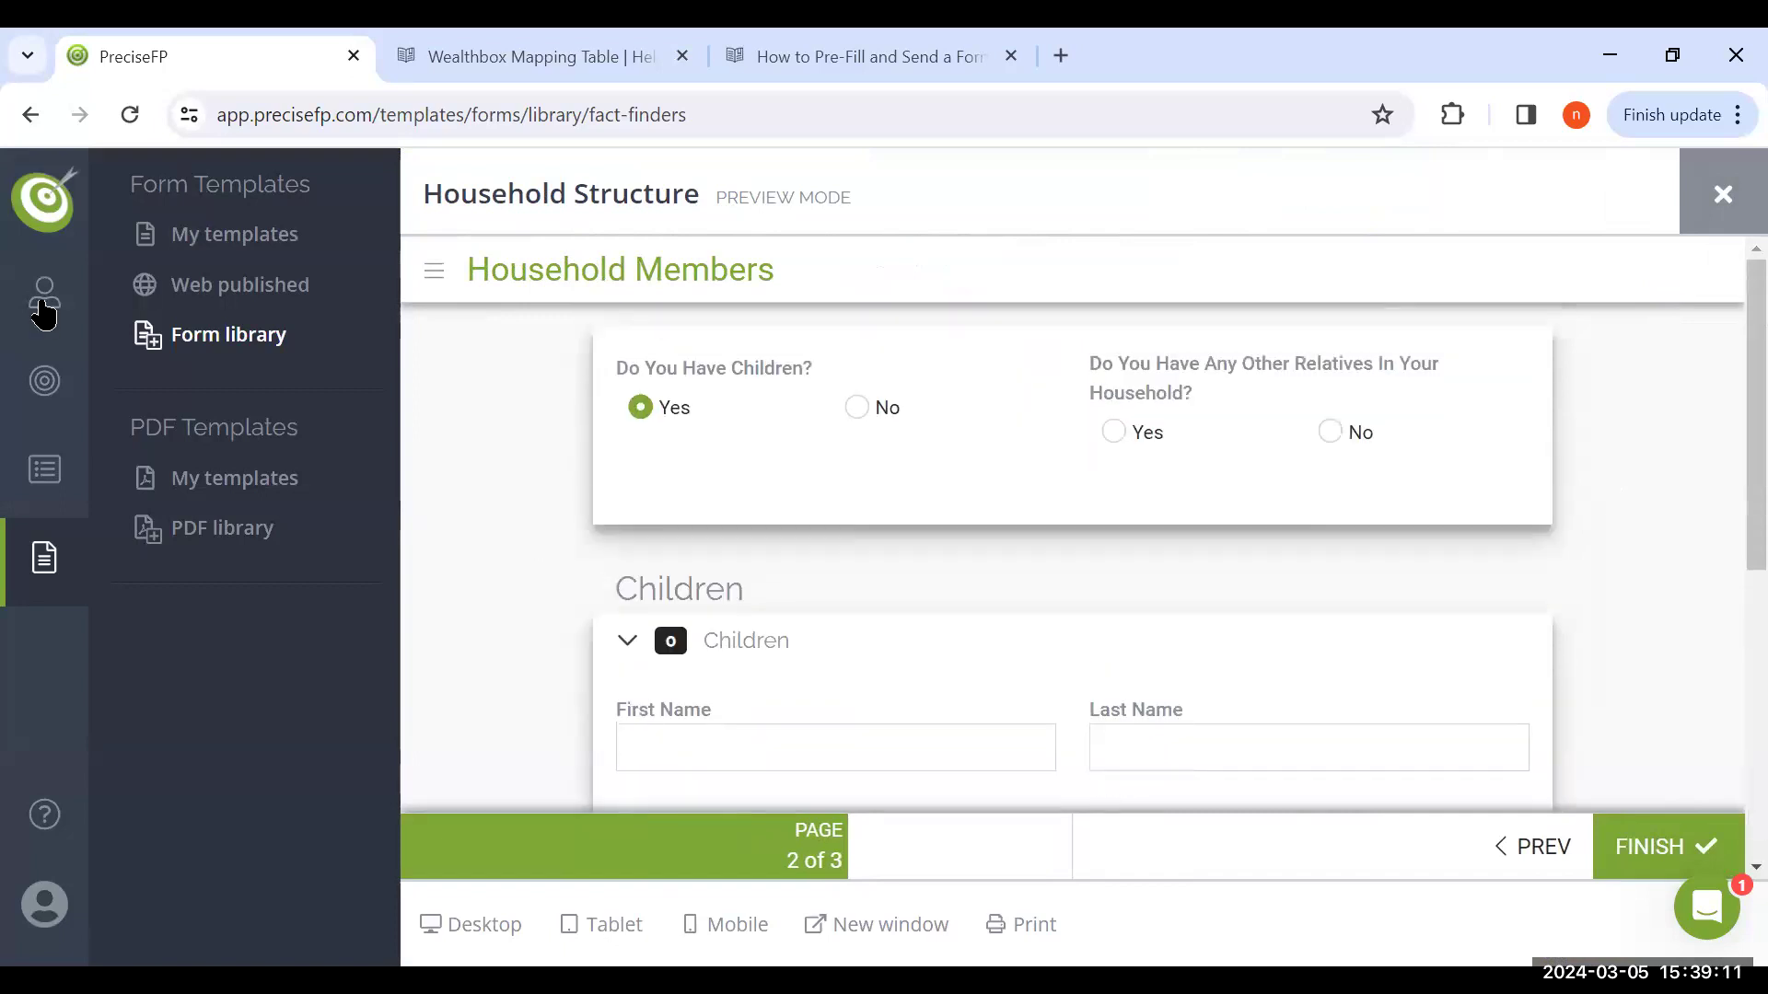
Leave the Household Structure preview and return to the form library overview
click(45, 299)
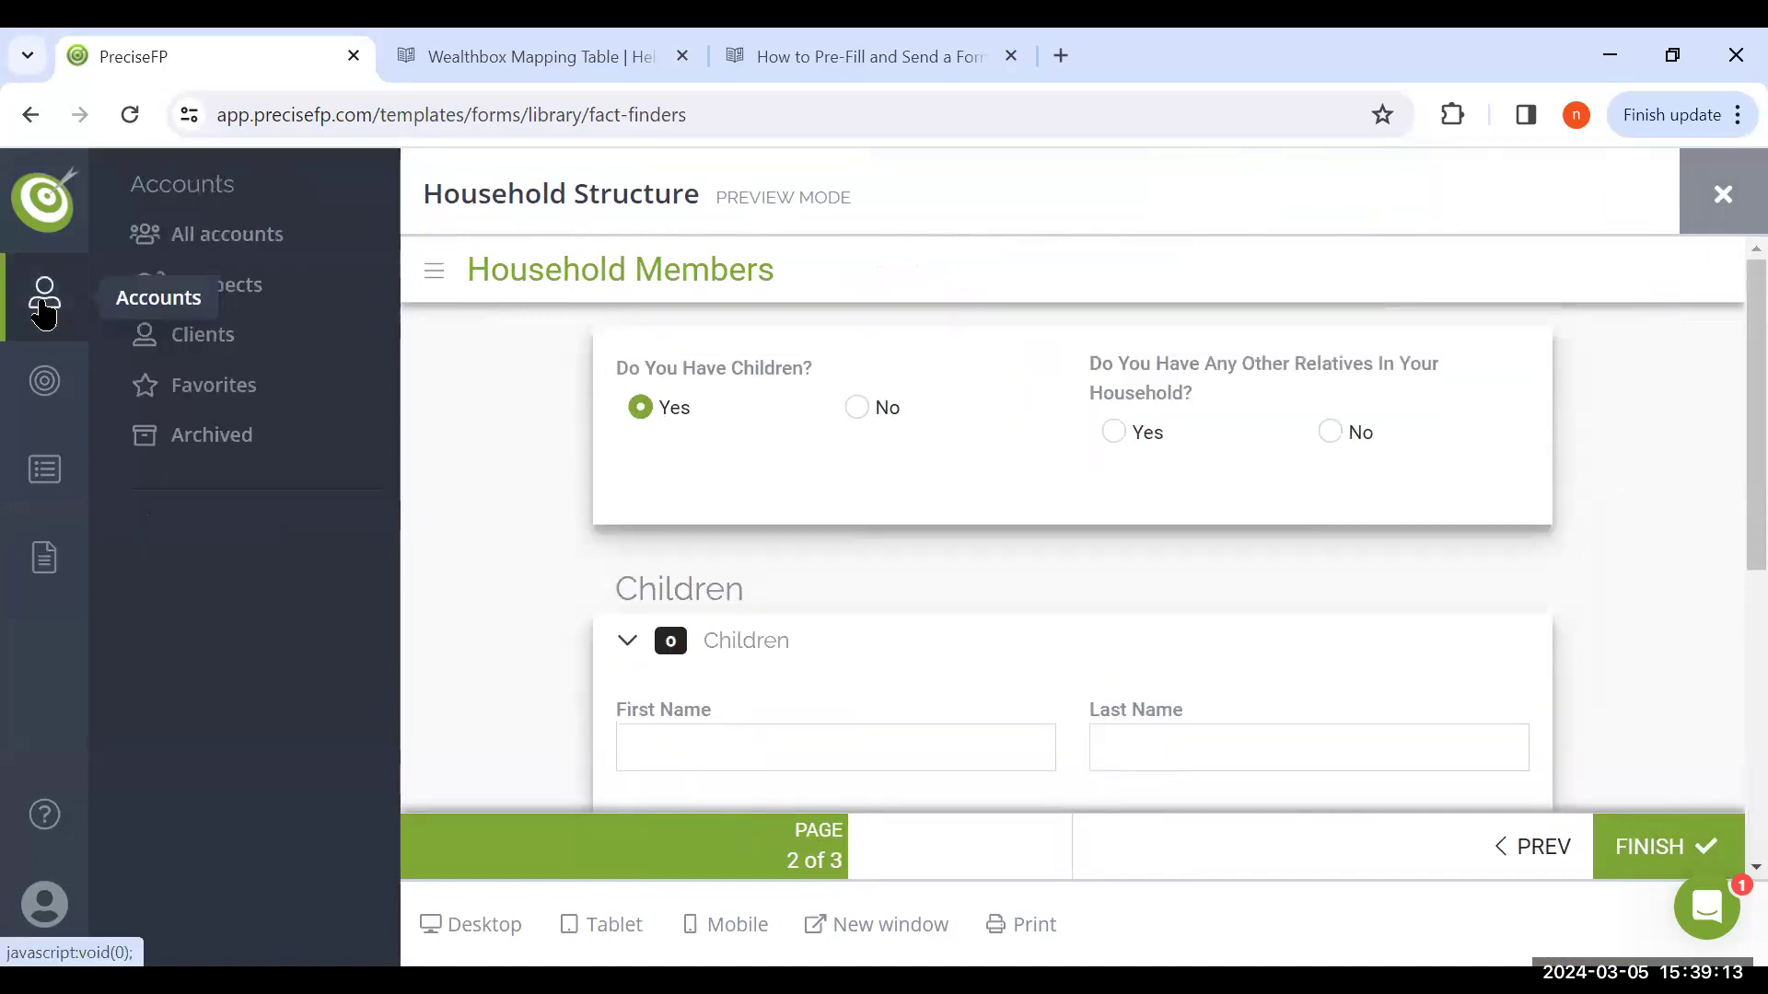
click(44, 557)
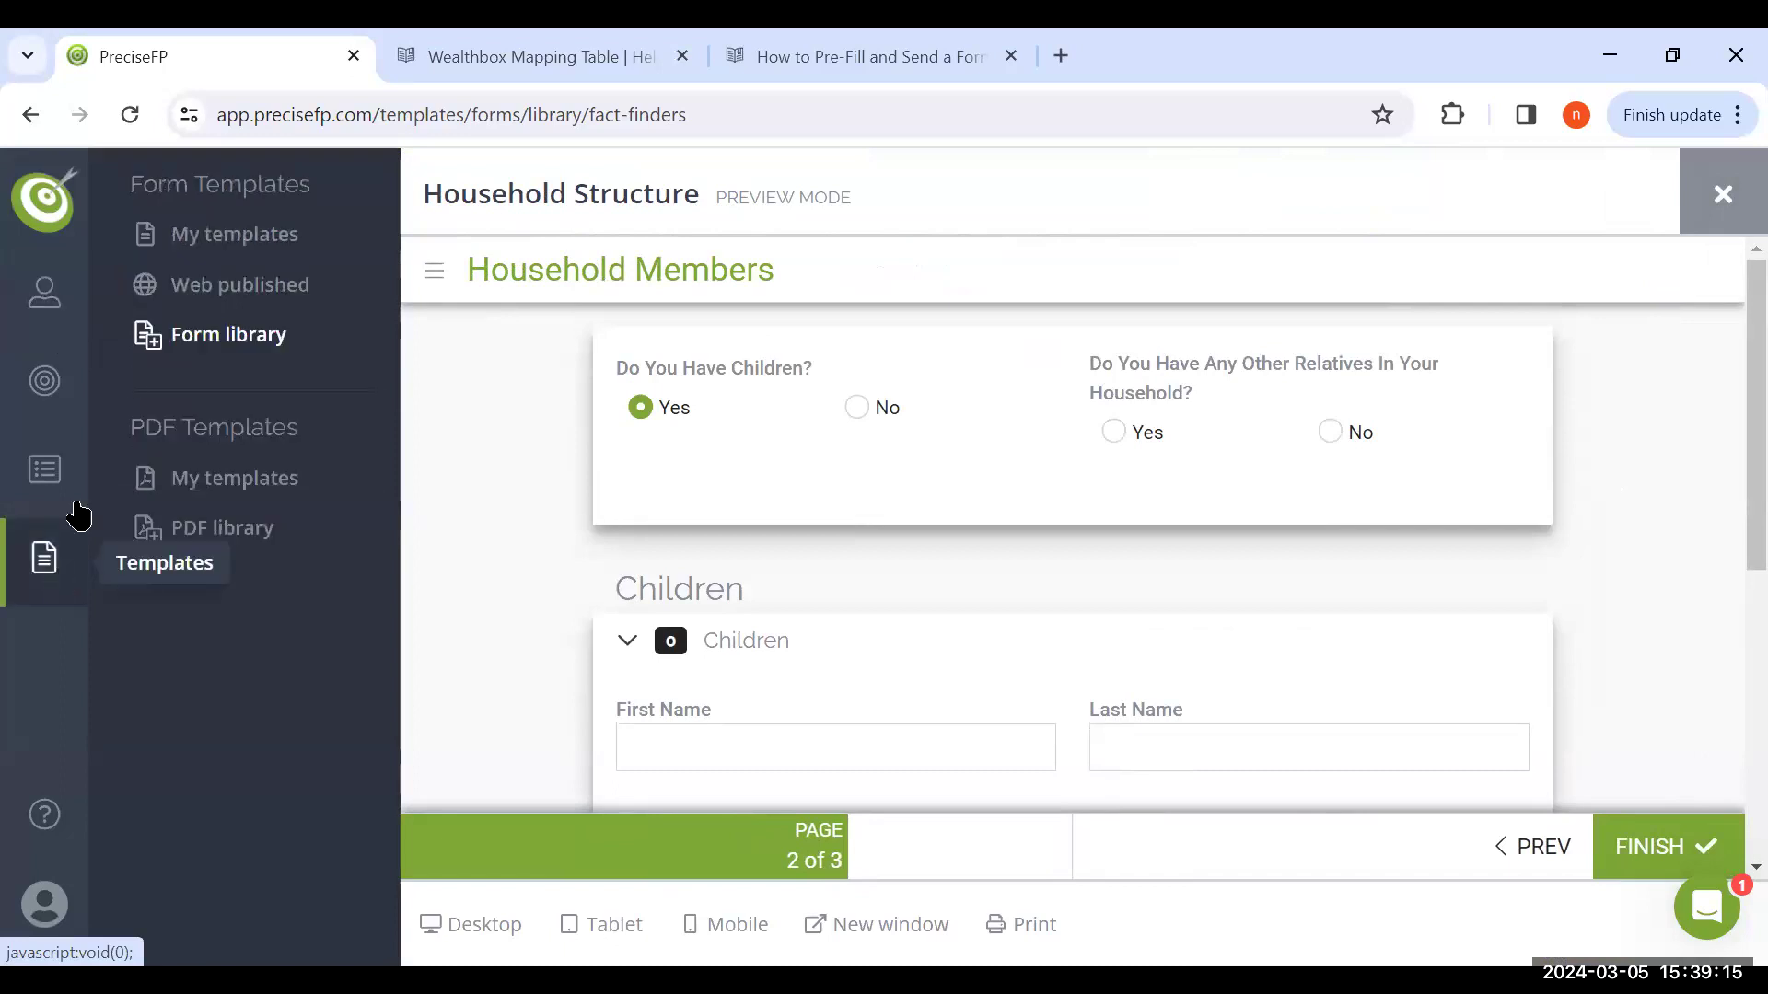
click(244, 336)
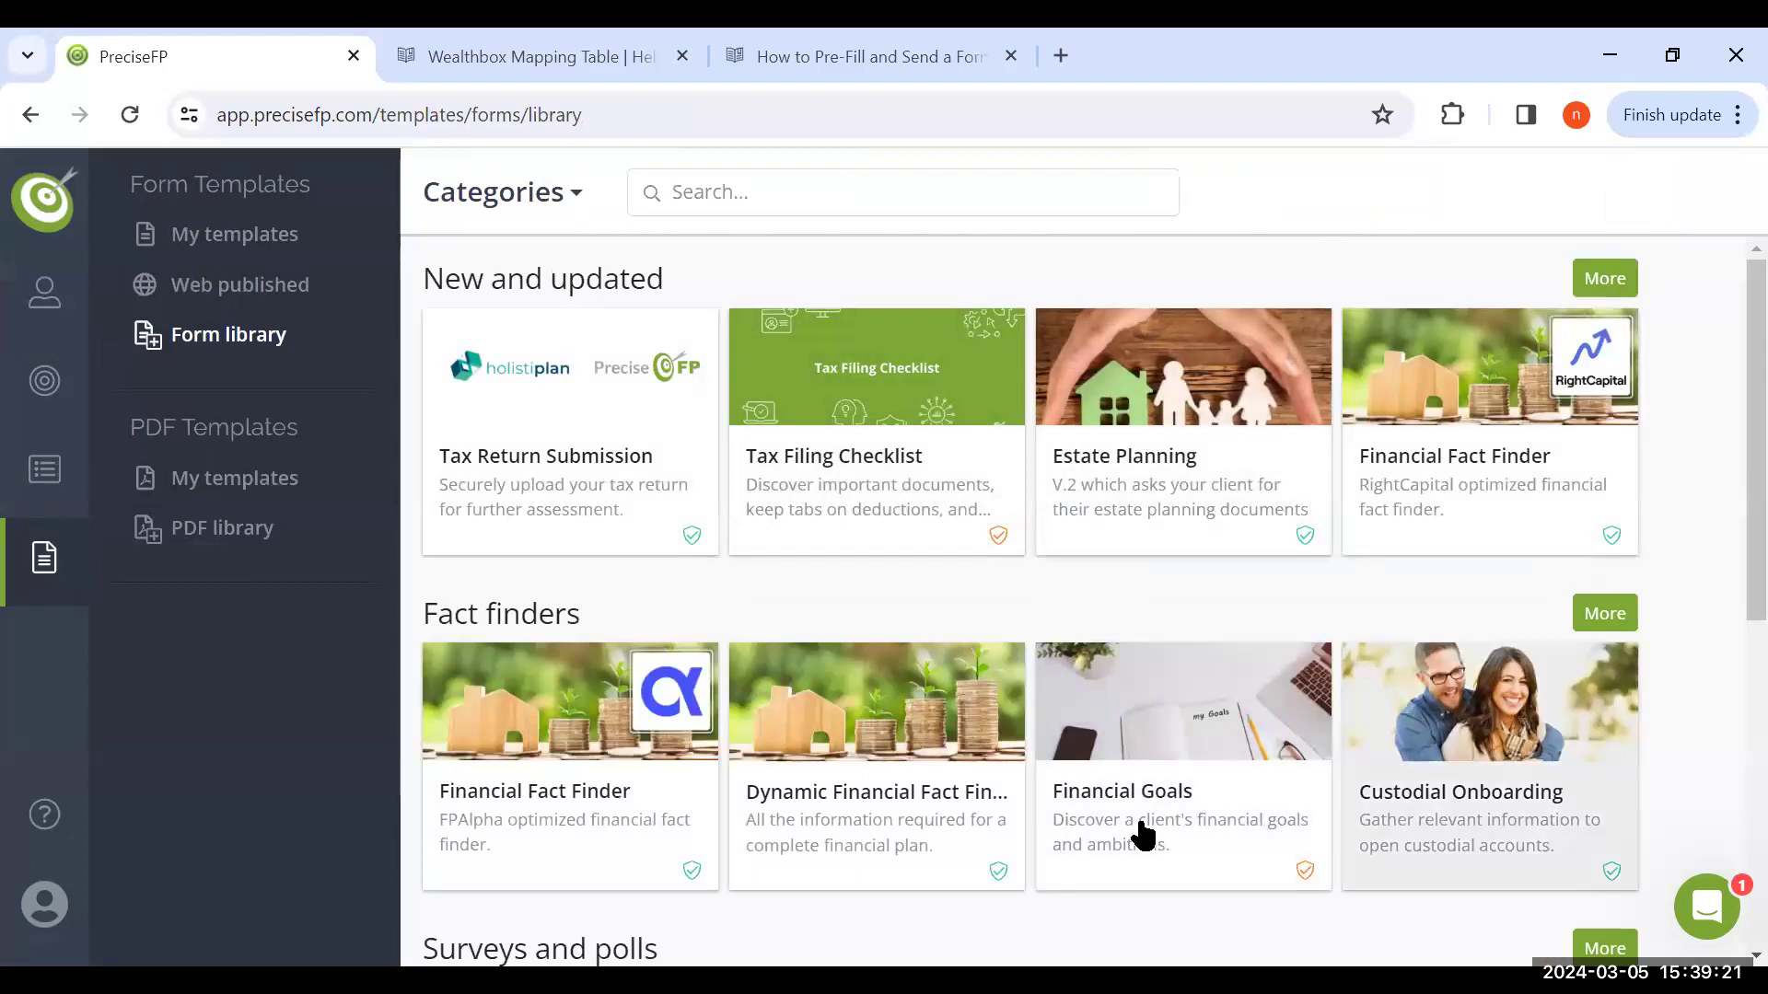
scroll(1141, 833, down, 3)
scroll(1141, 834, down, 2)
scroll(678, 457, up, 5)
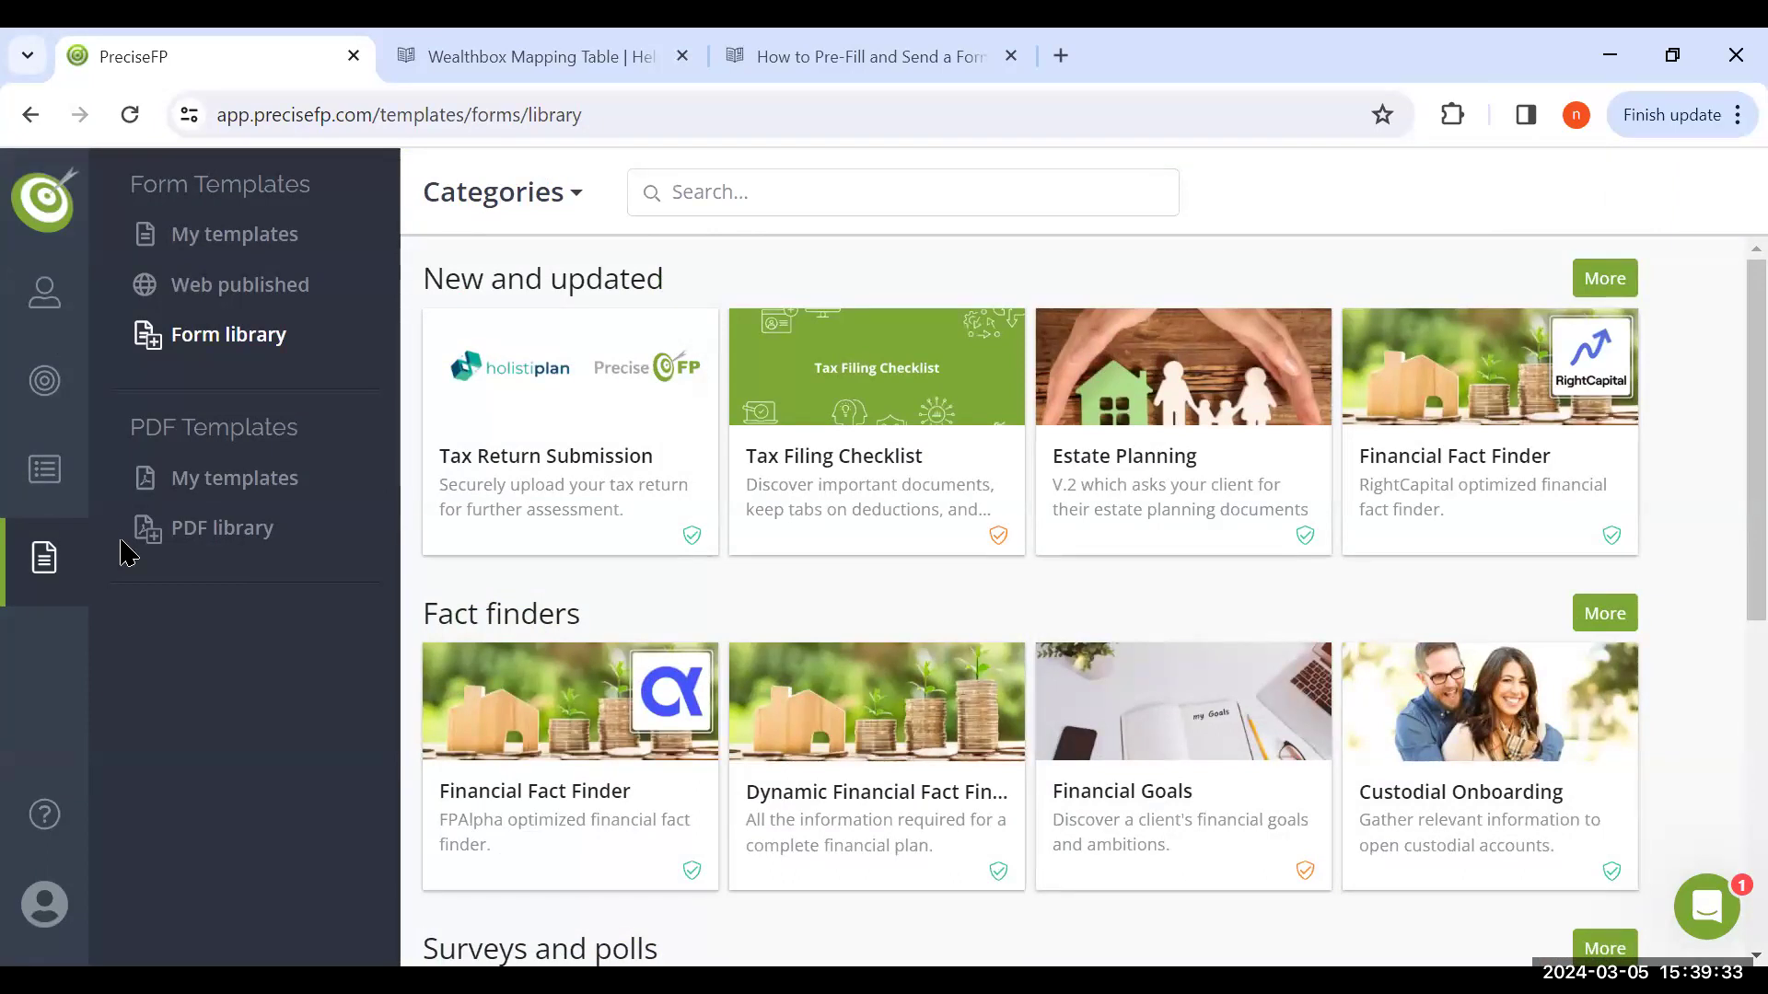
Open the first account in the list of all accounts and start a new form engagement for it
click(47, 292)
click(230, 241)
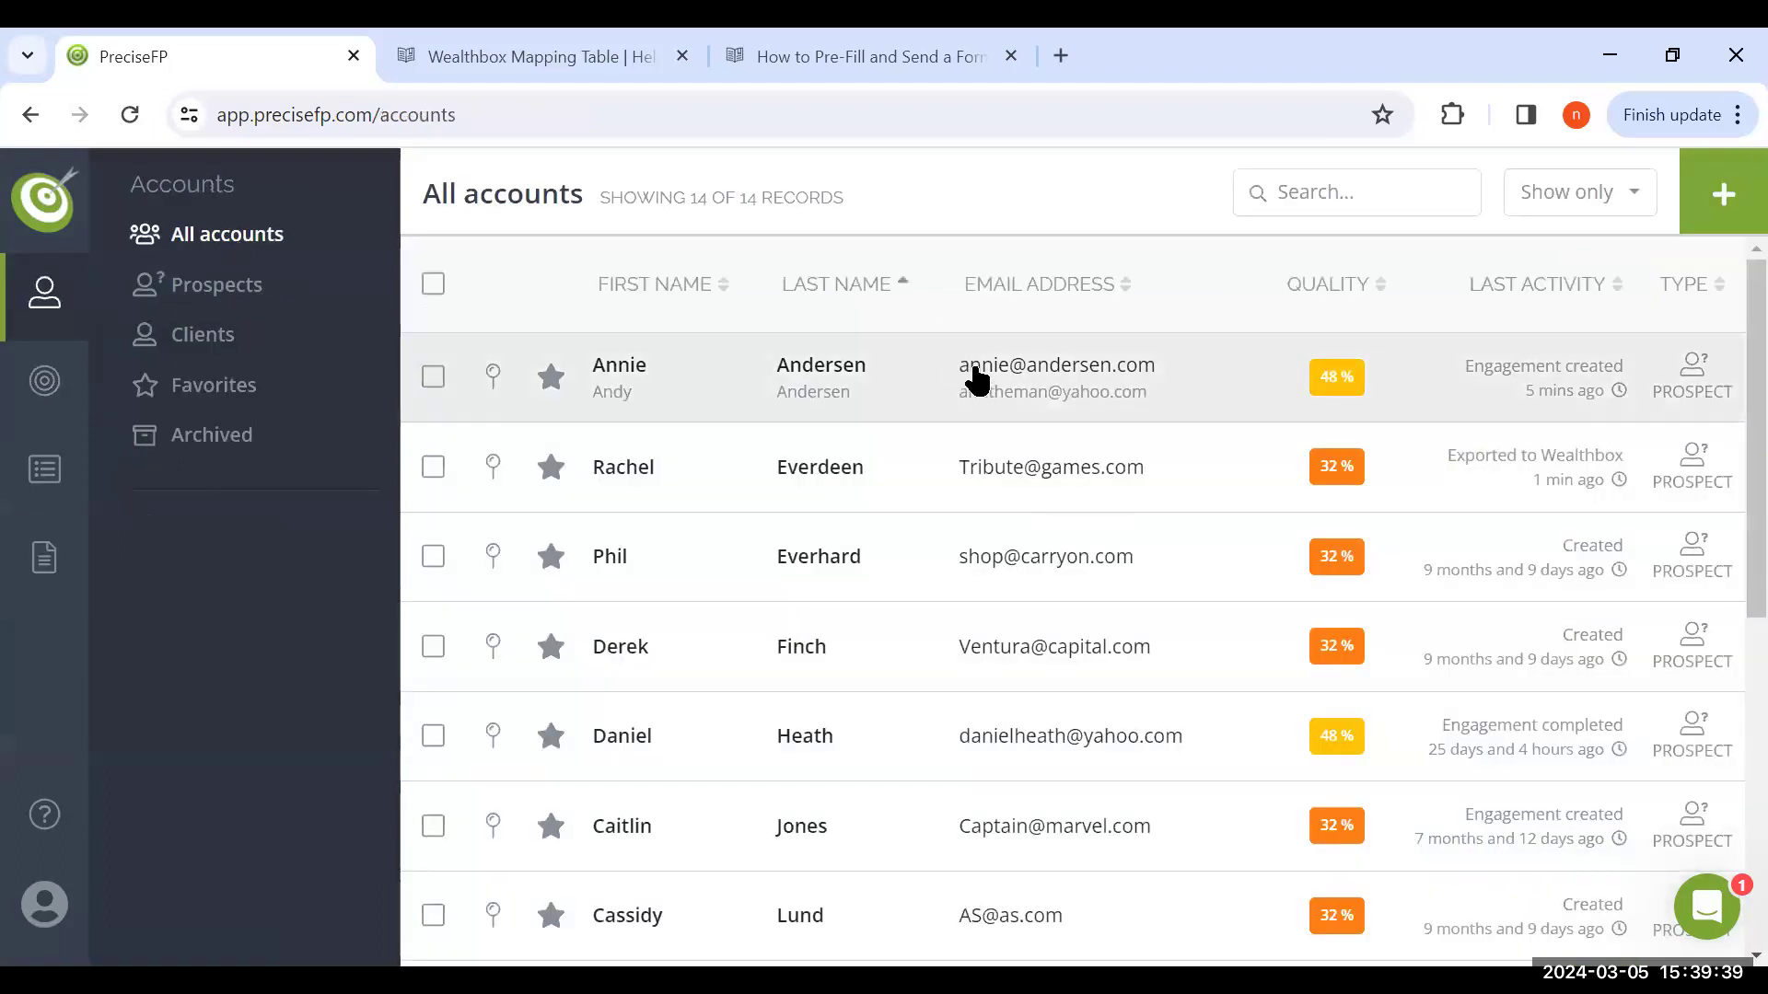
click(819, 417)
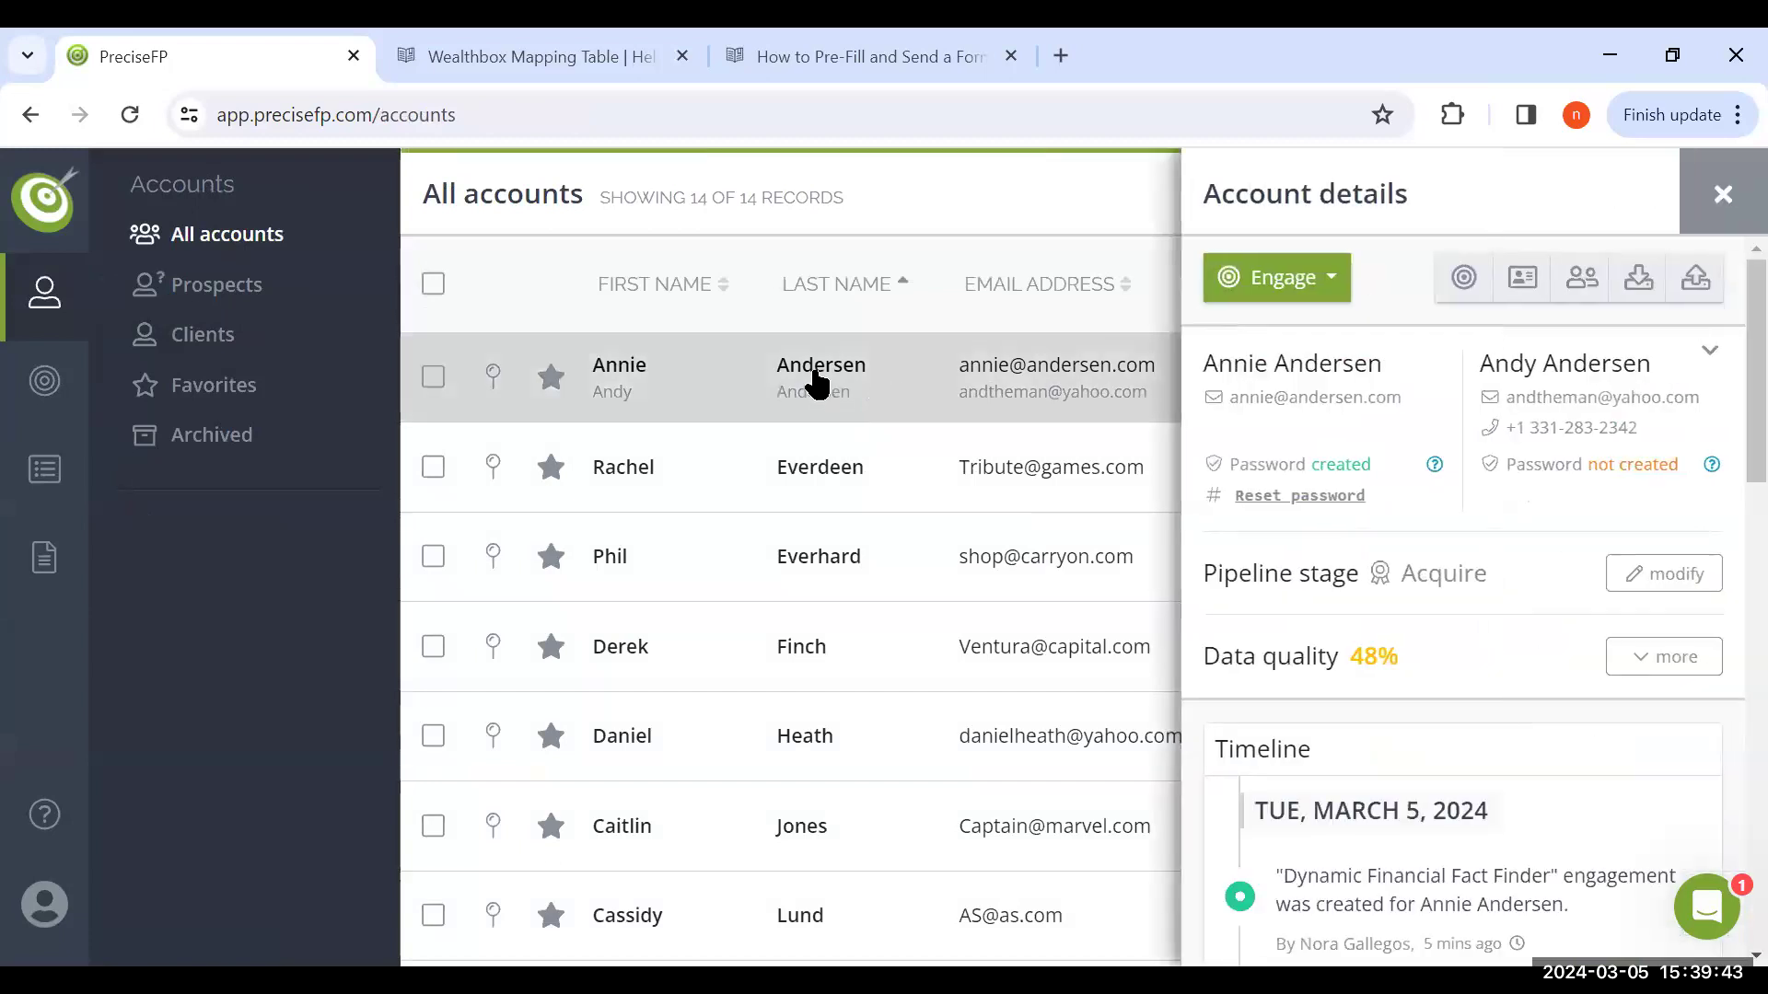
click(1328, 278)
click(1316, 337)
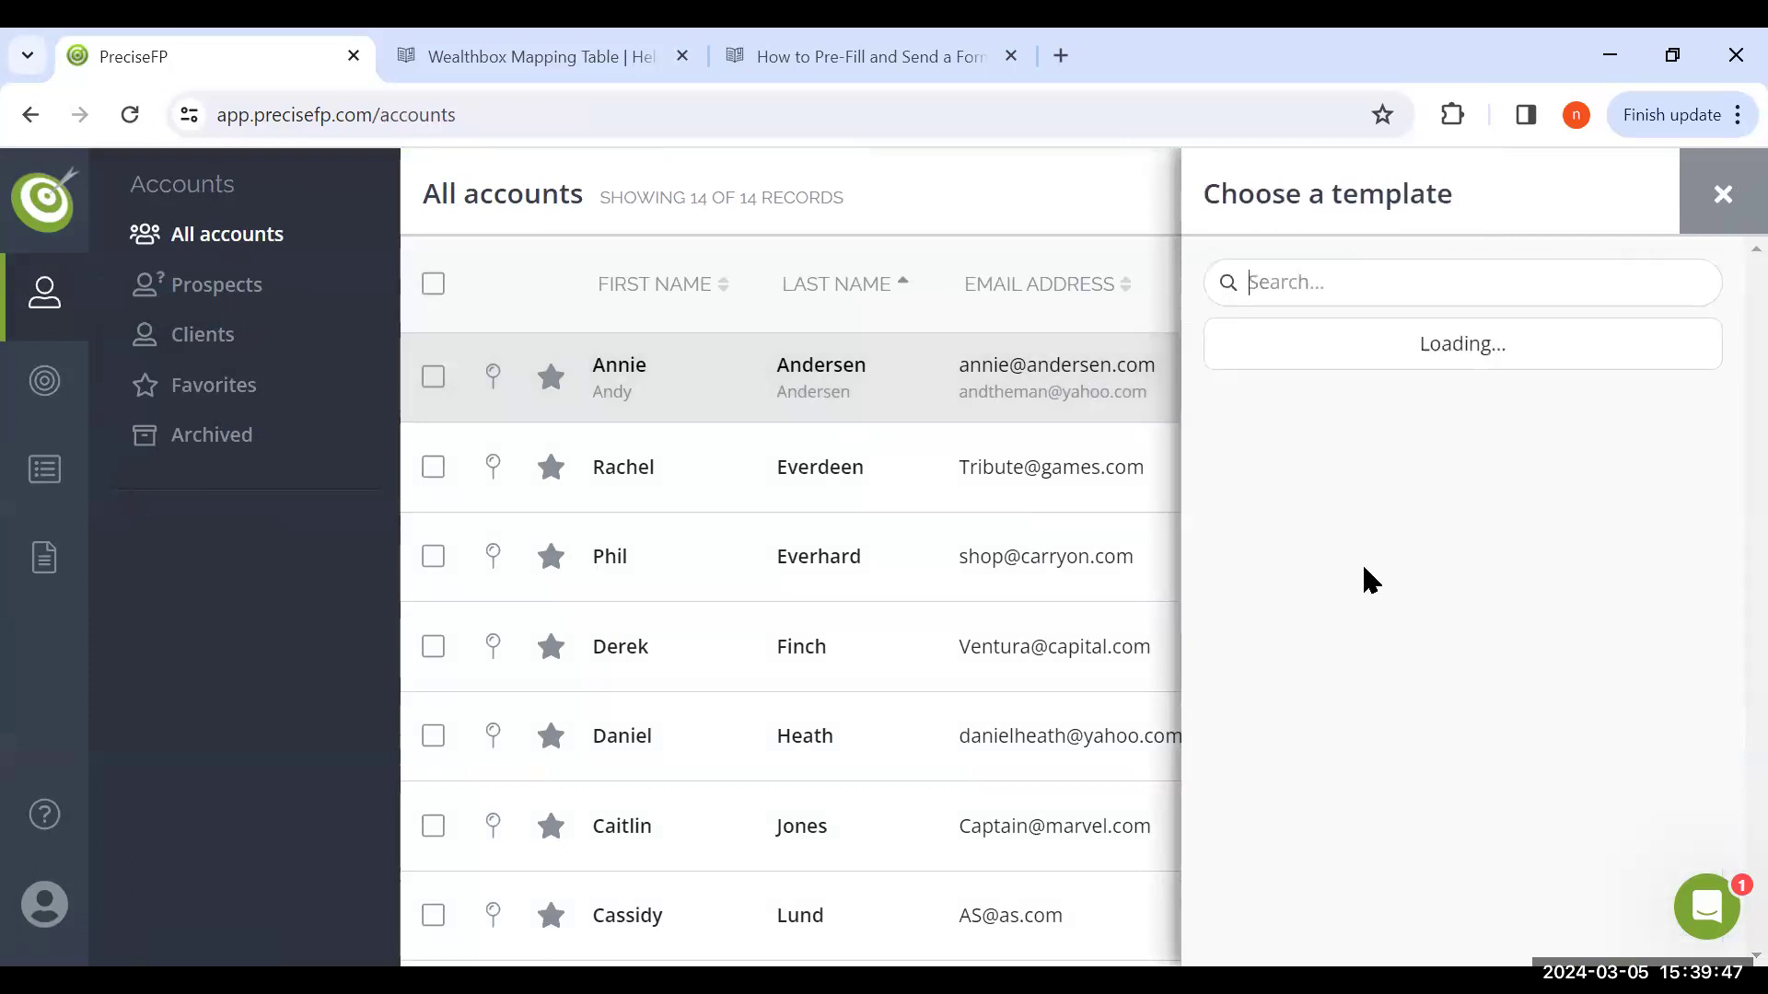
Create the engagement from the Custodial Onboarding template with the Review/edit first option
scroll(1365, 581, down, 2)
scroll(1365, 580, down, 2)
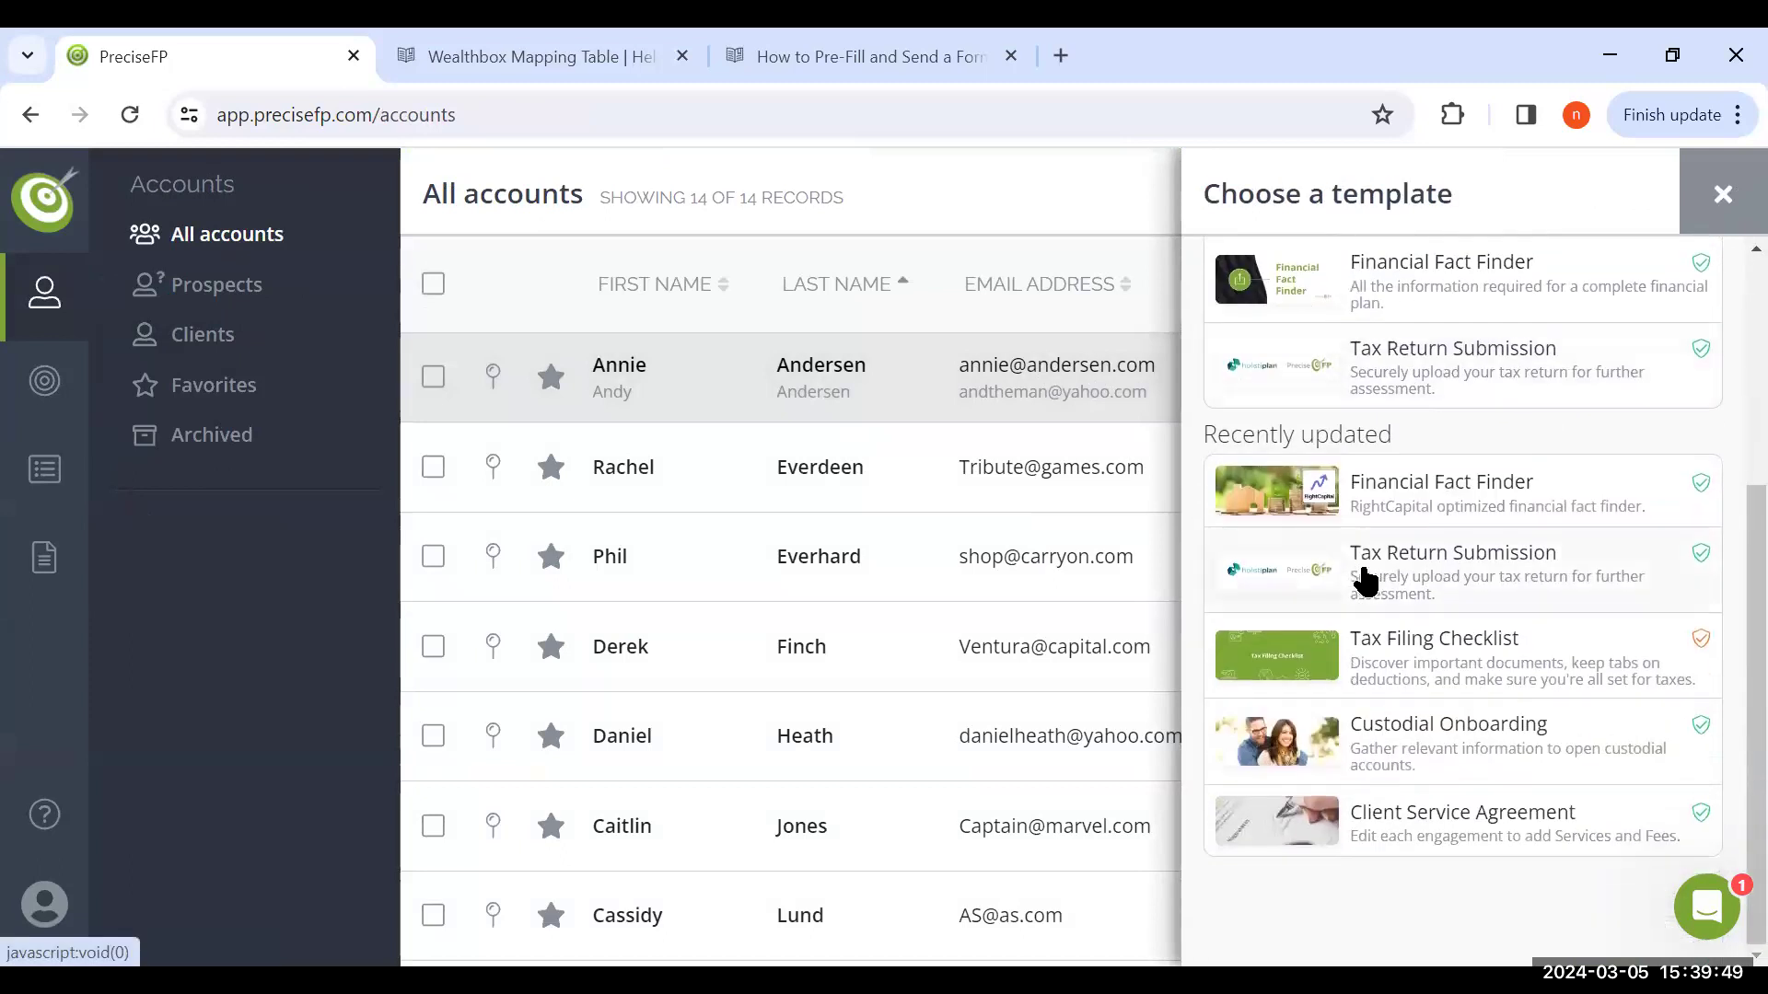
click(1406, 728)
click(1478, 695)
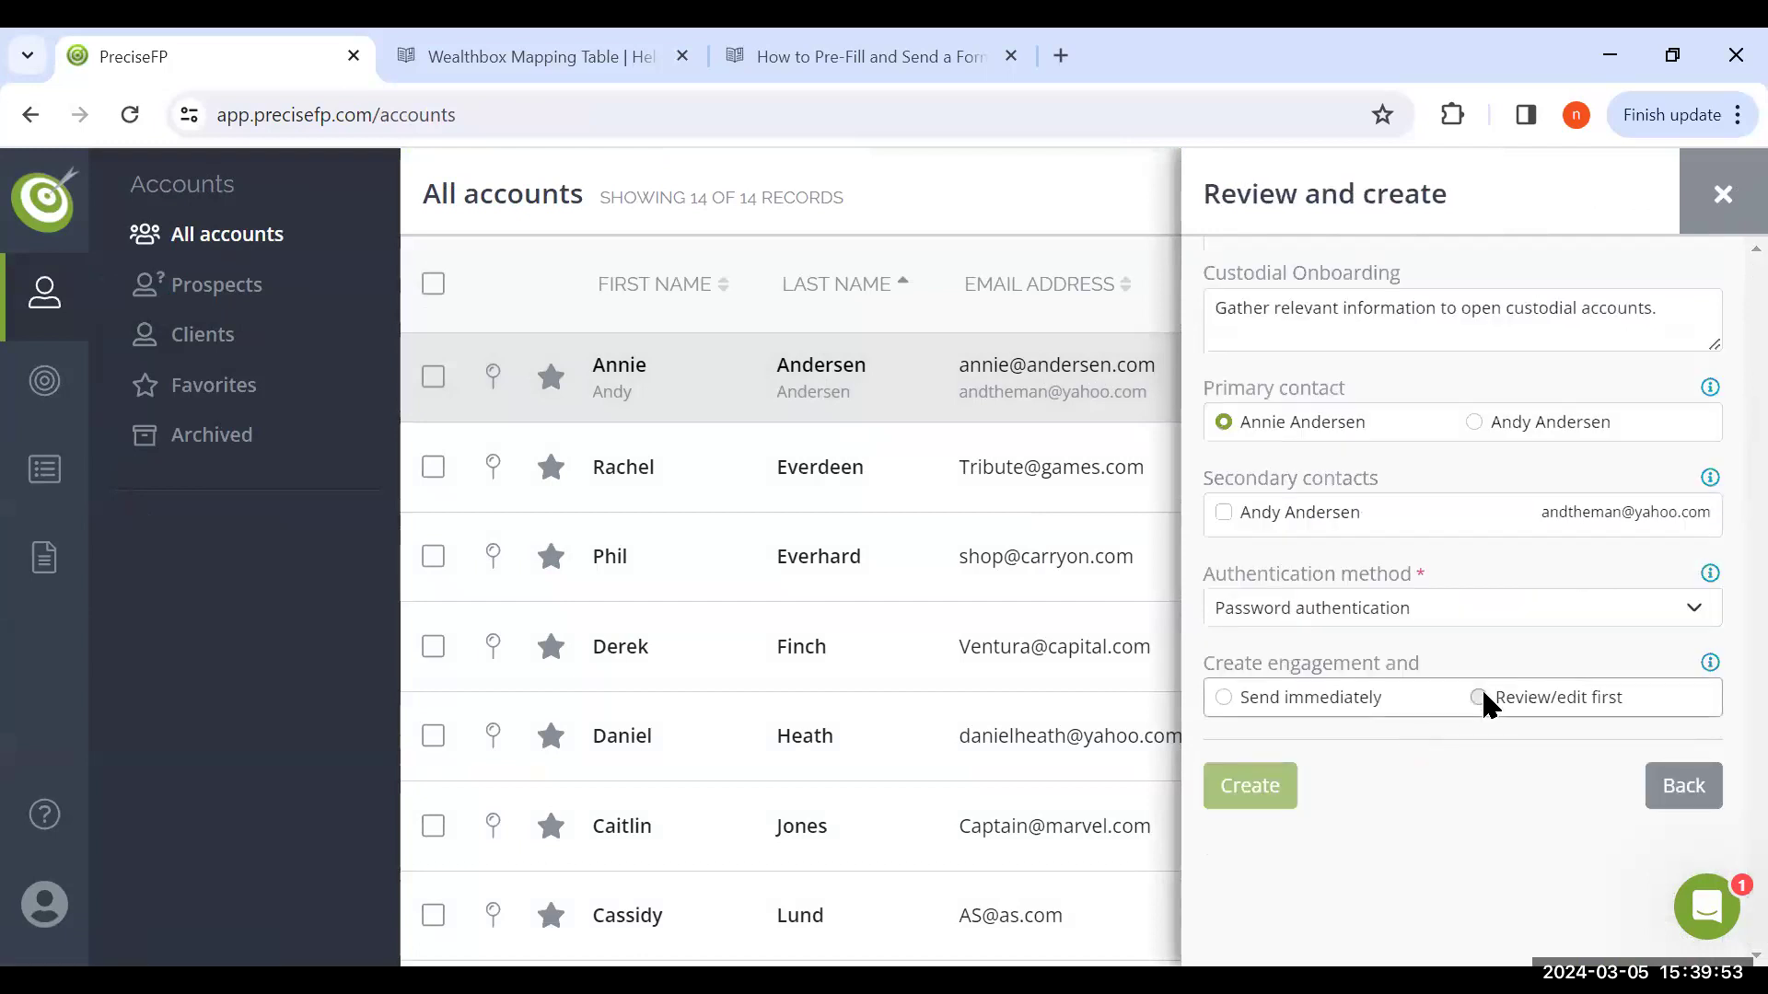
click(1322, 790)
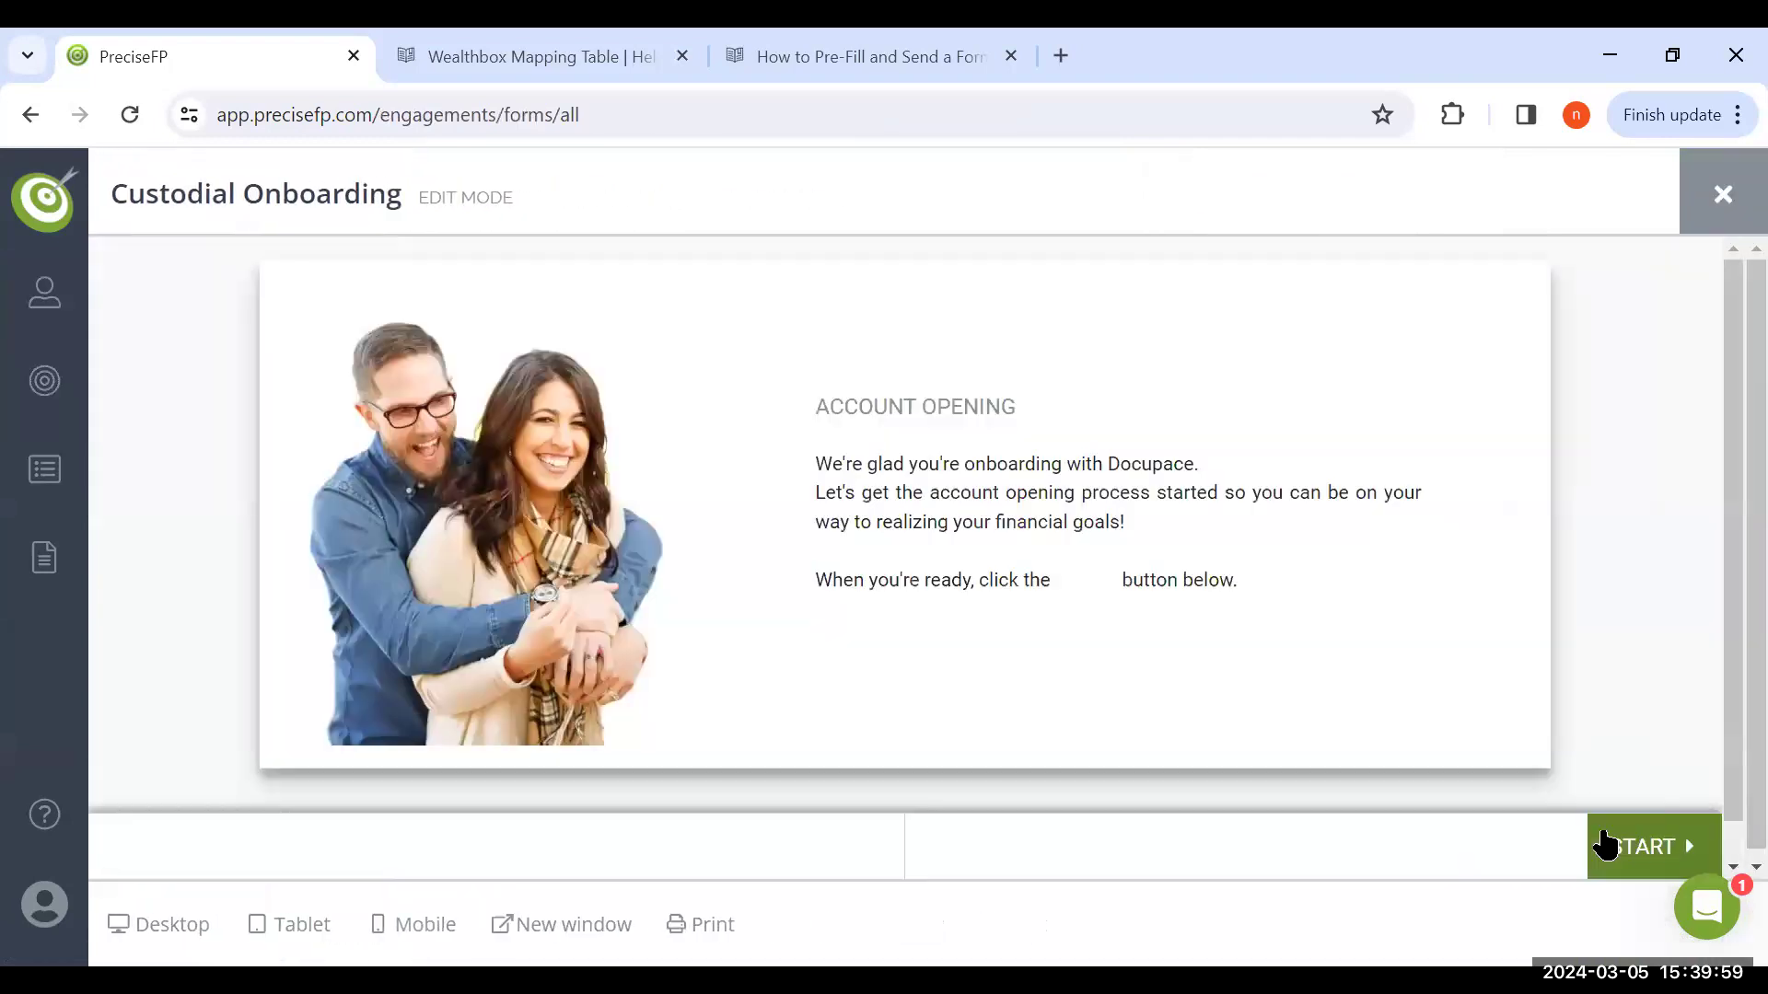
Start the Custodial Onboarding form and review the personal and contact details of both household members on page 1
click(1607, 844)
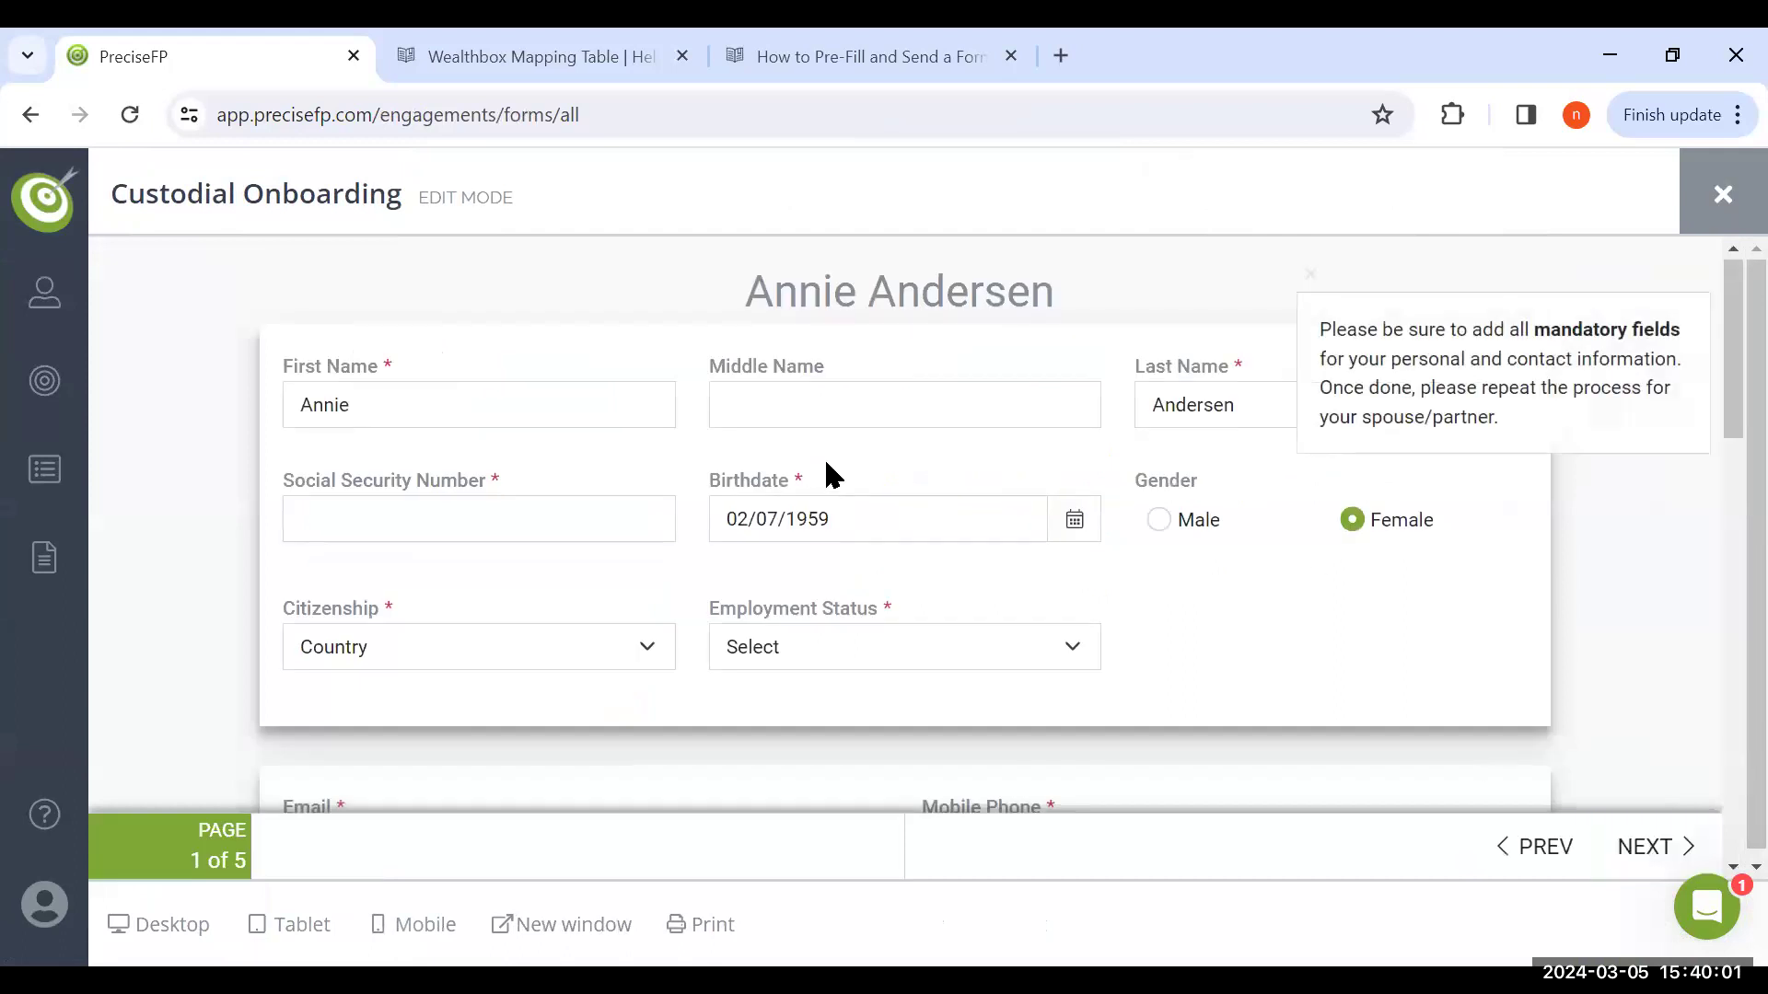
scroll(807, 459, down, 5)
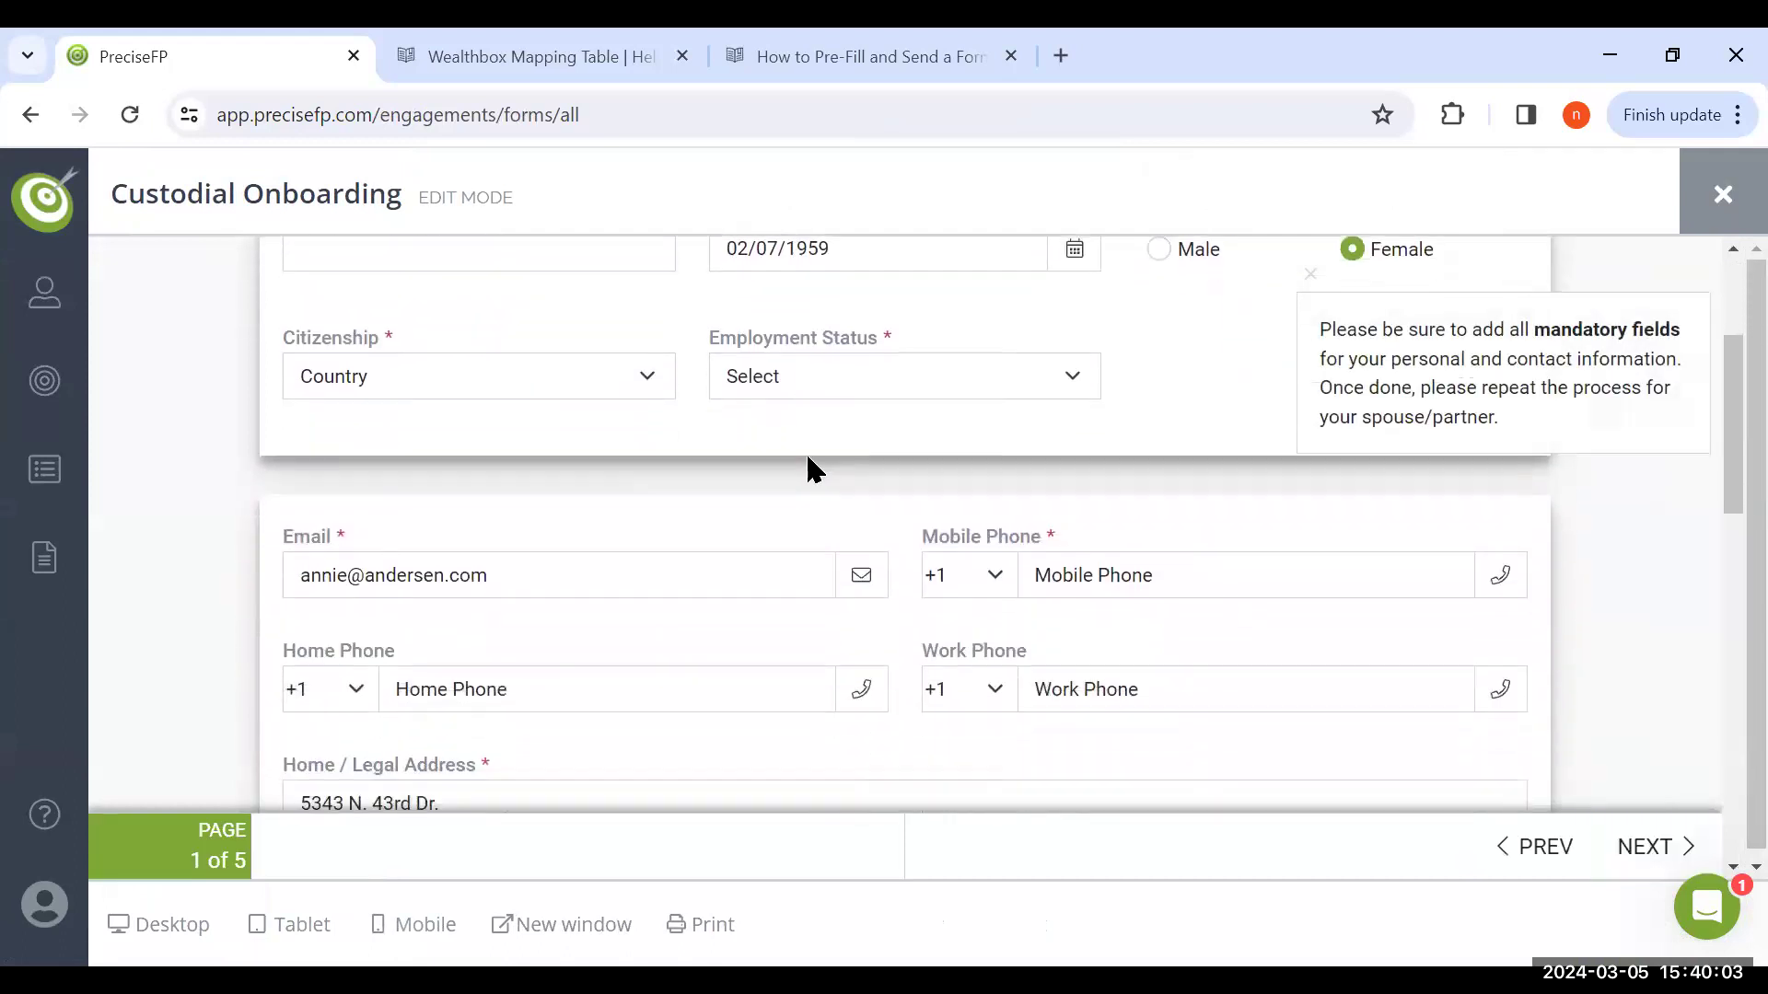
scroll(806, 458, down, 4)
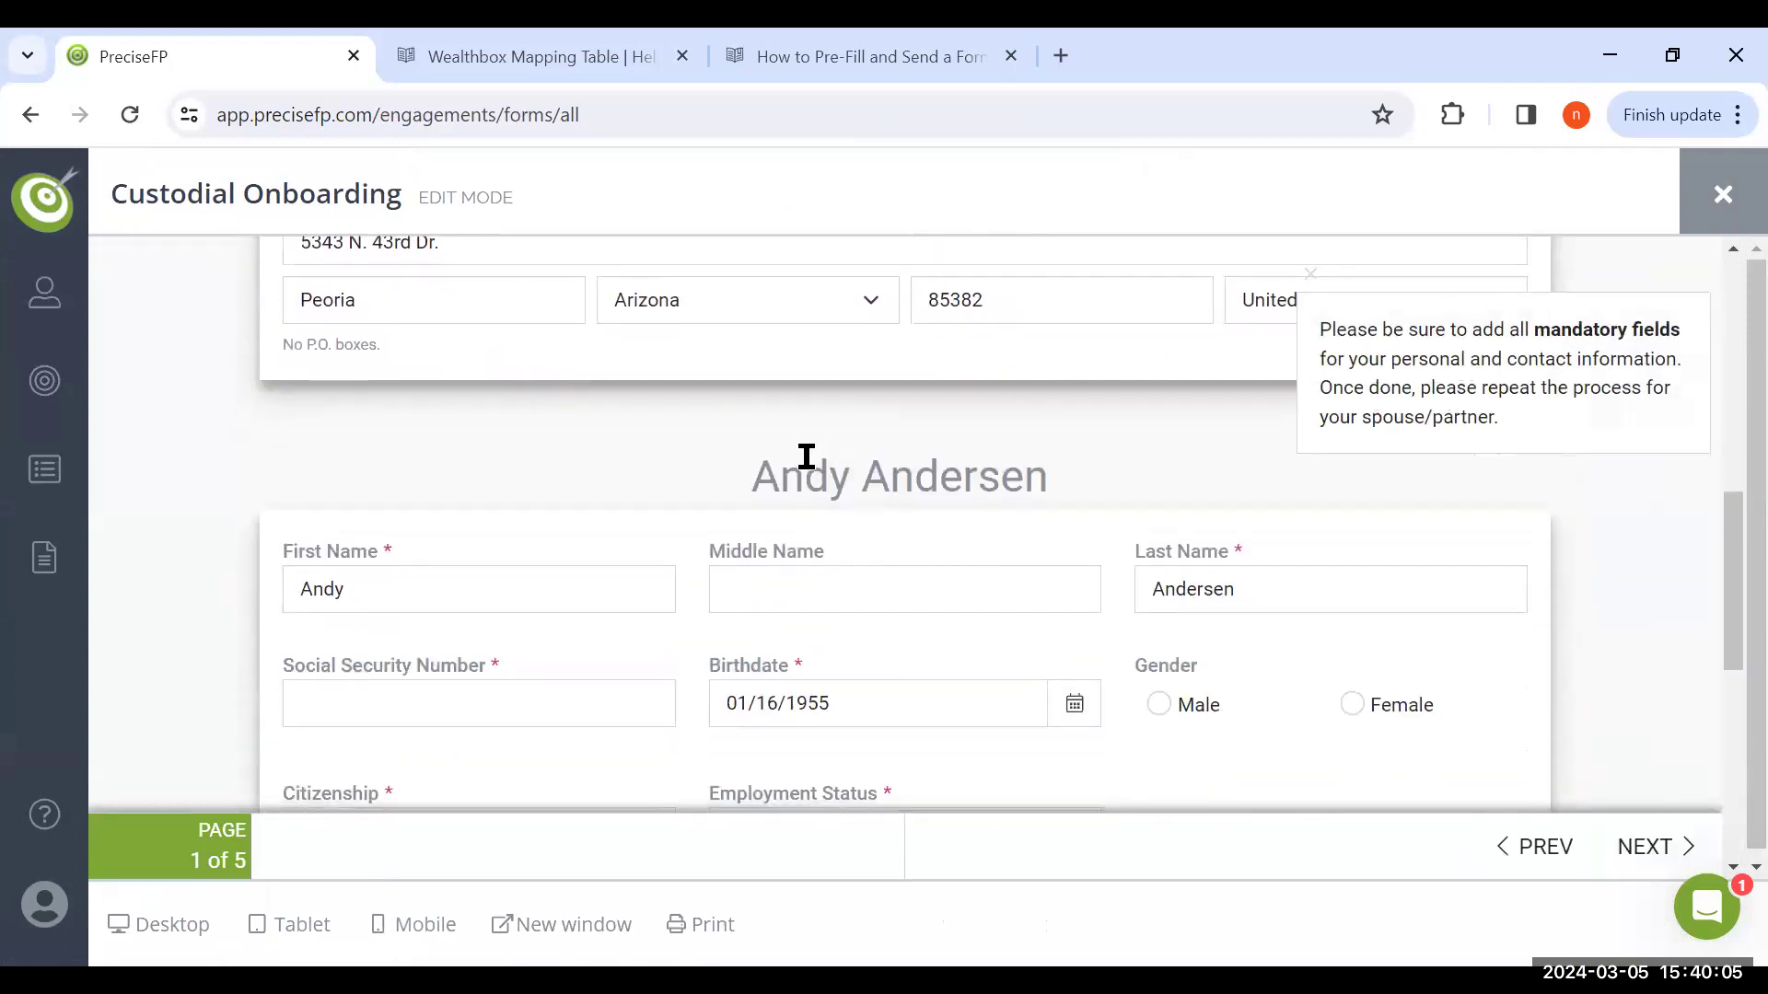
scroll(806, 457, down, 3)
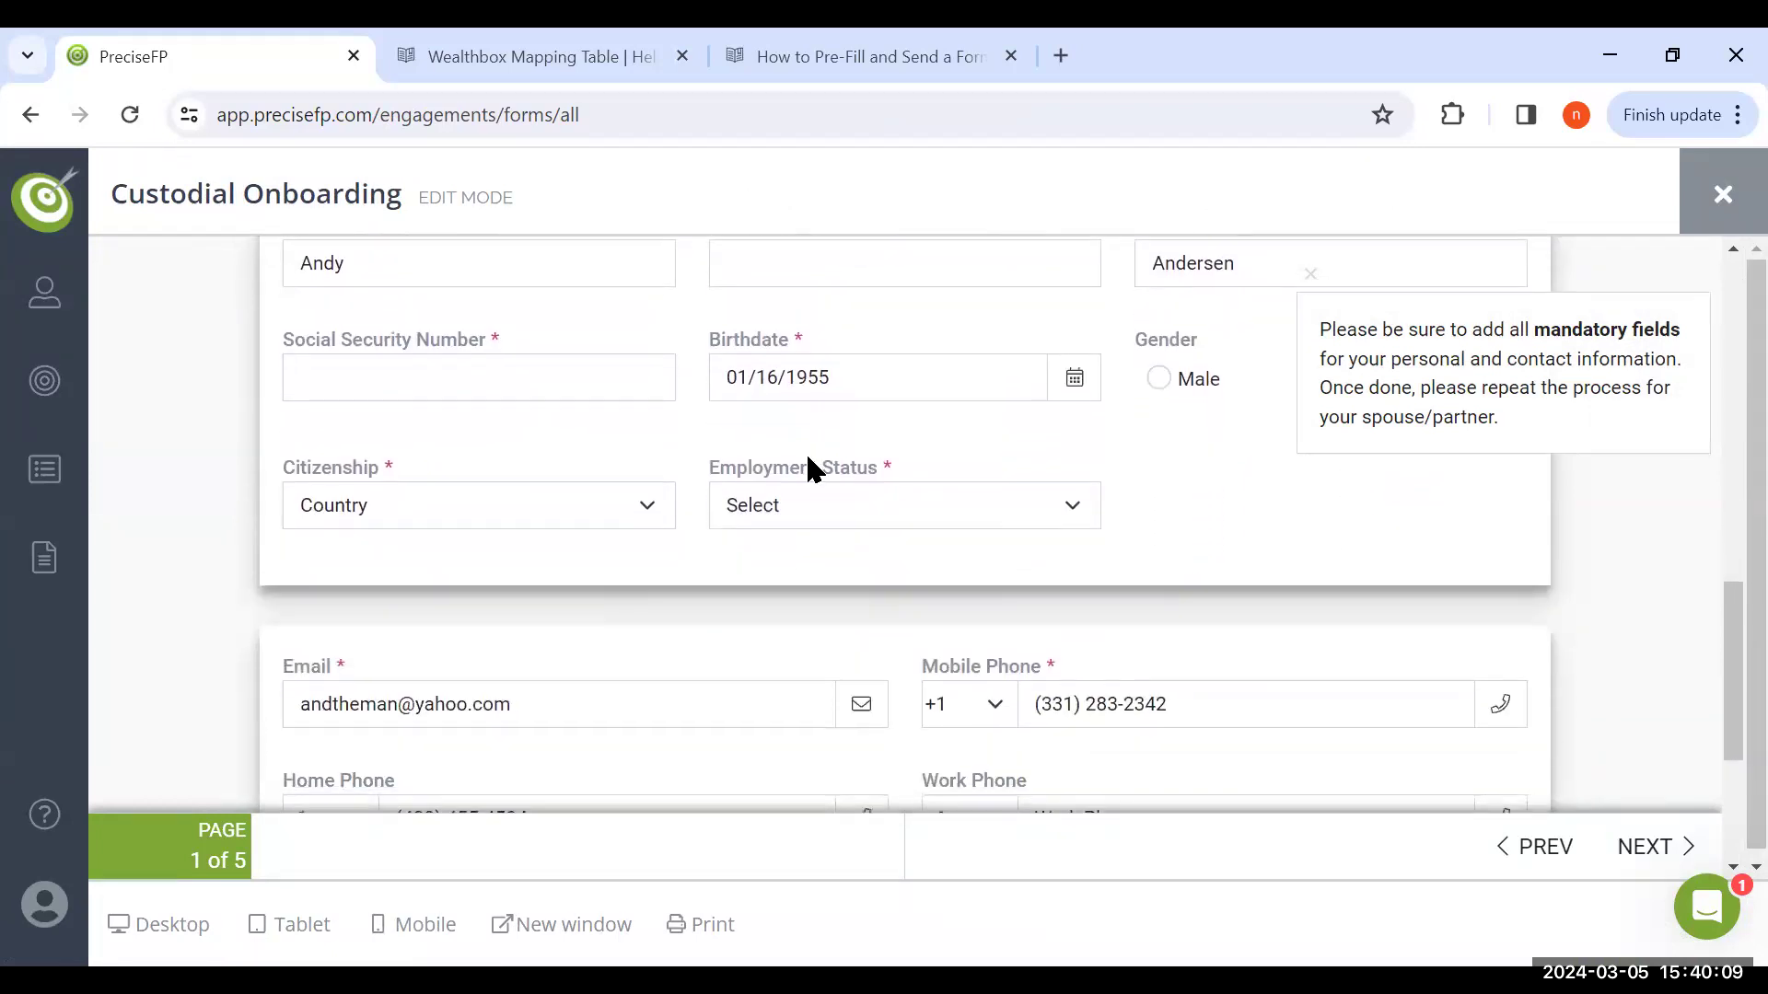
scroll(807, 458, down, 1)
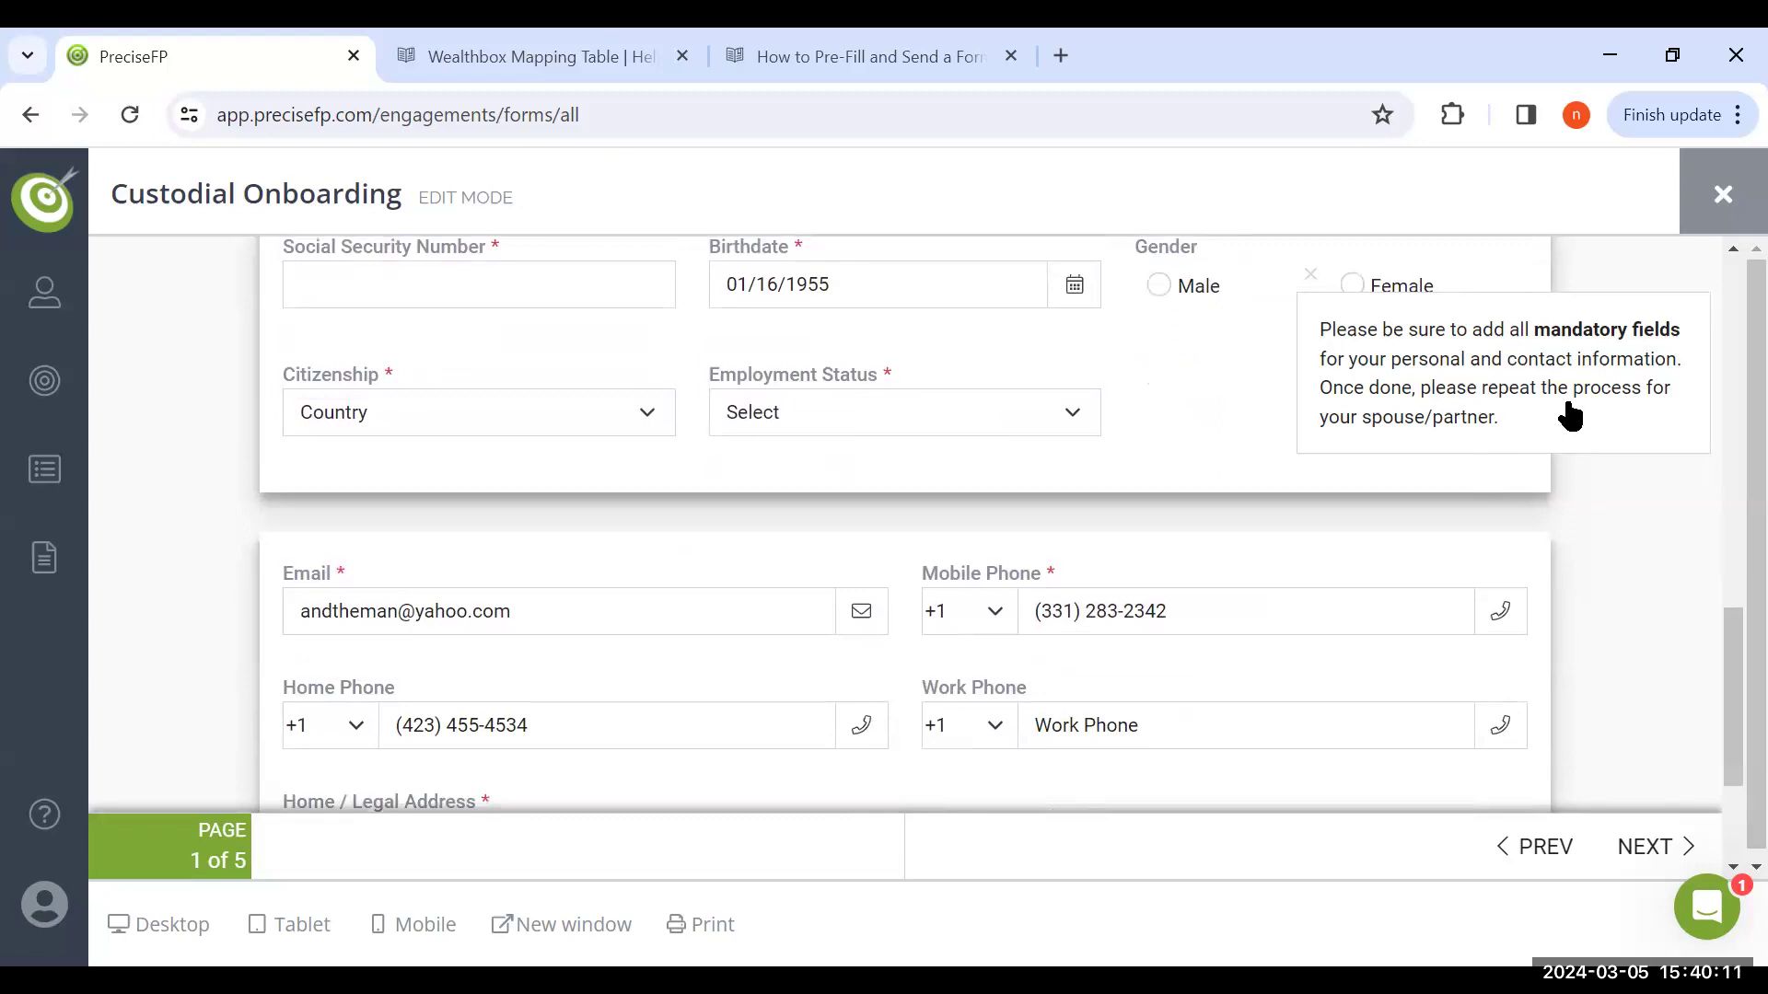
scroll(1701, 546, down, 3)
scroll(1701, 546, down, 2)
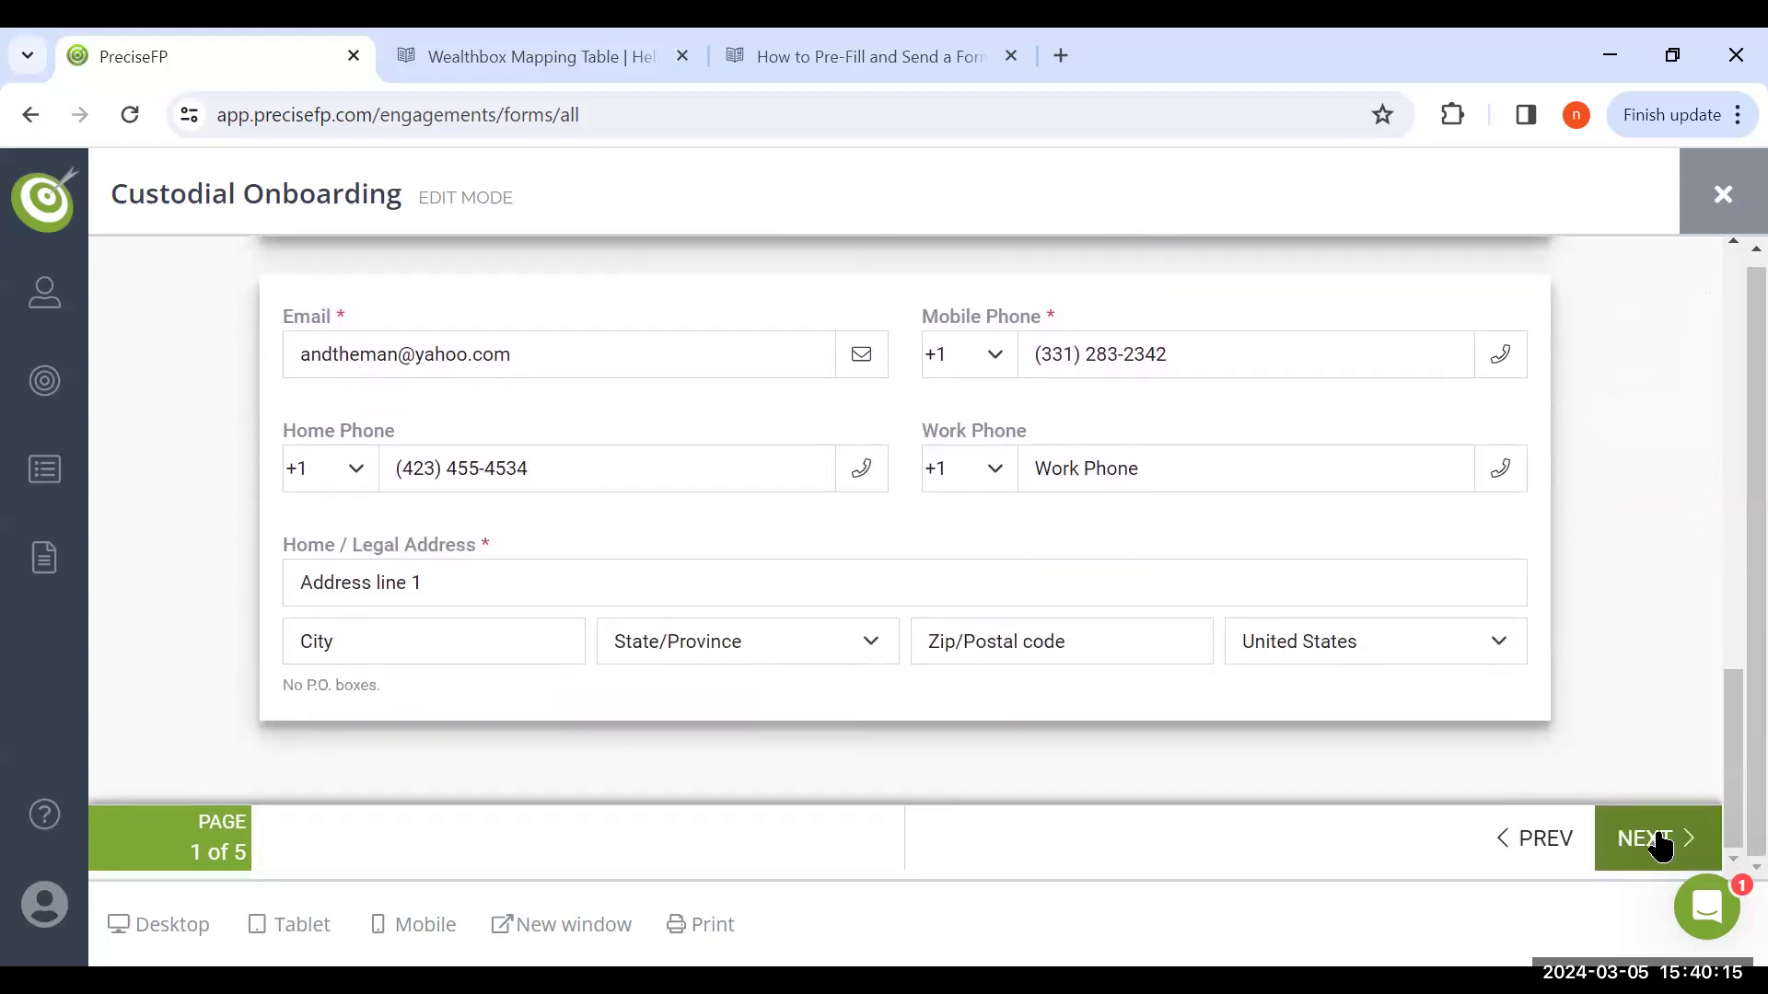
Advance to page 2, answer Yes to including children as beneficiaries or trusted contacts, and review the child's information
click(1660, 844)
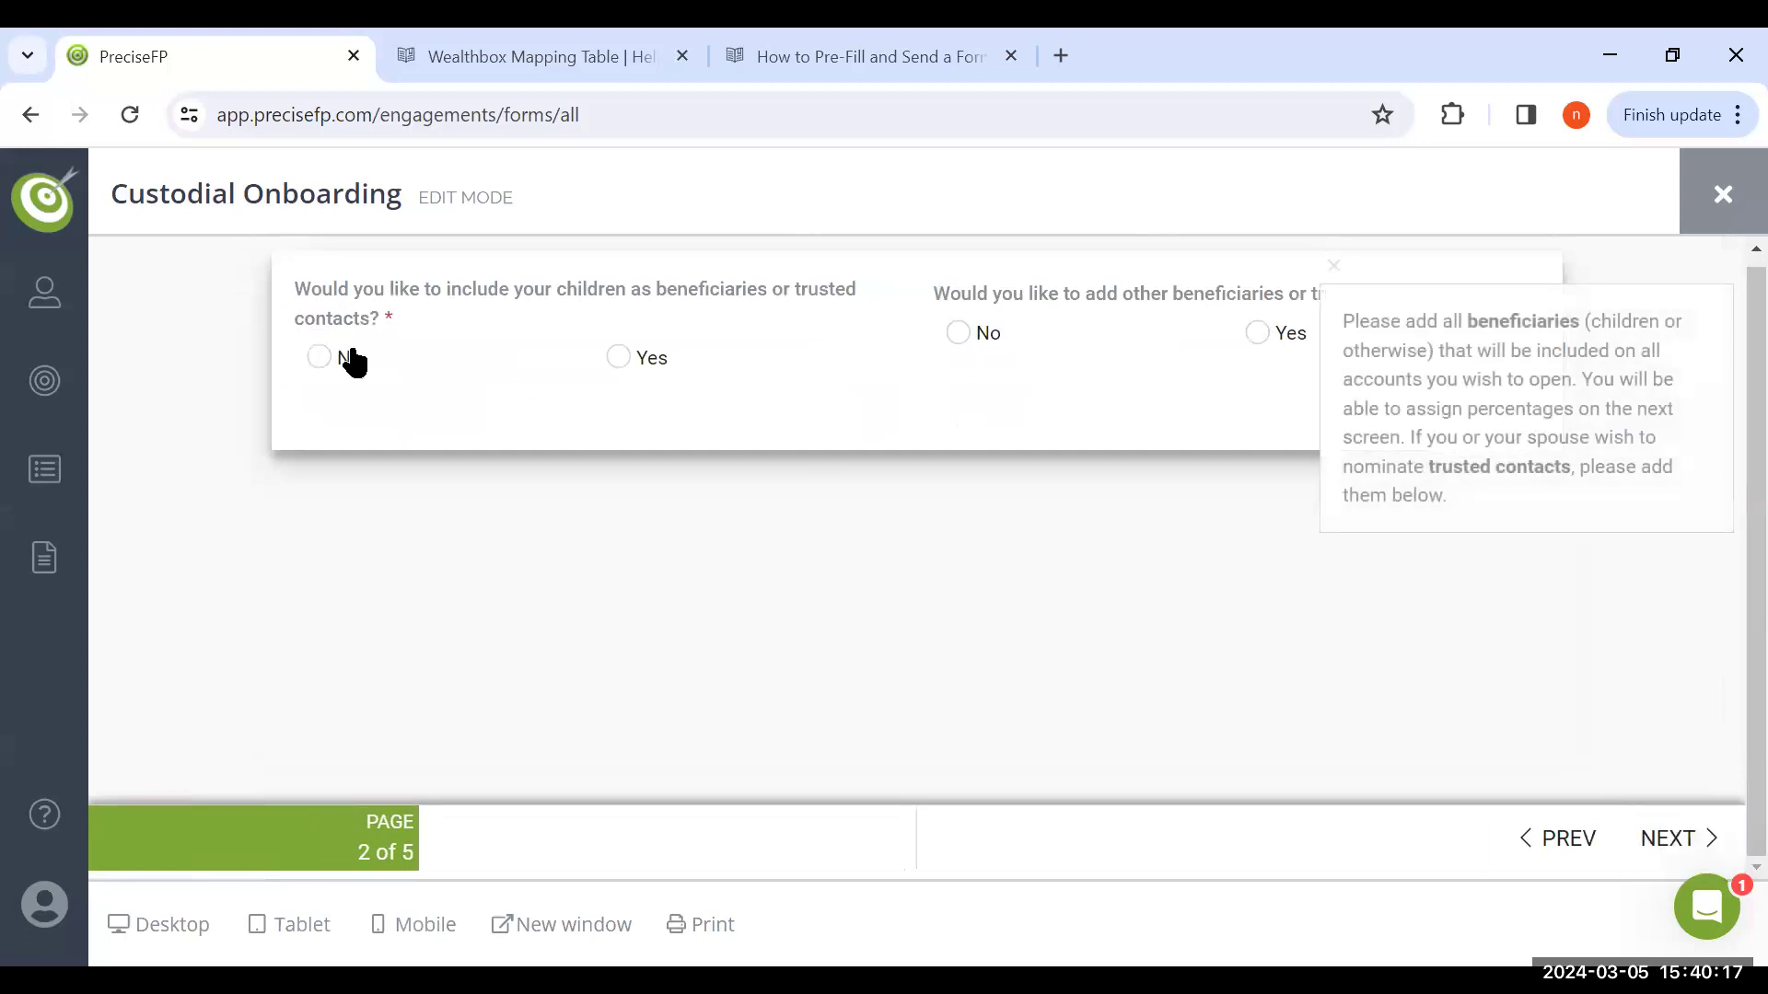
click(627, 358)
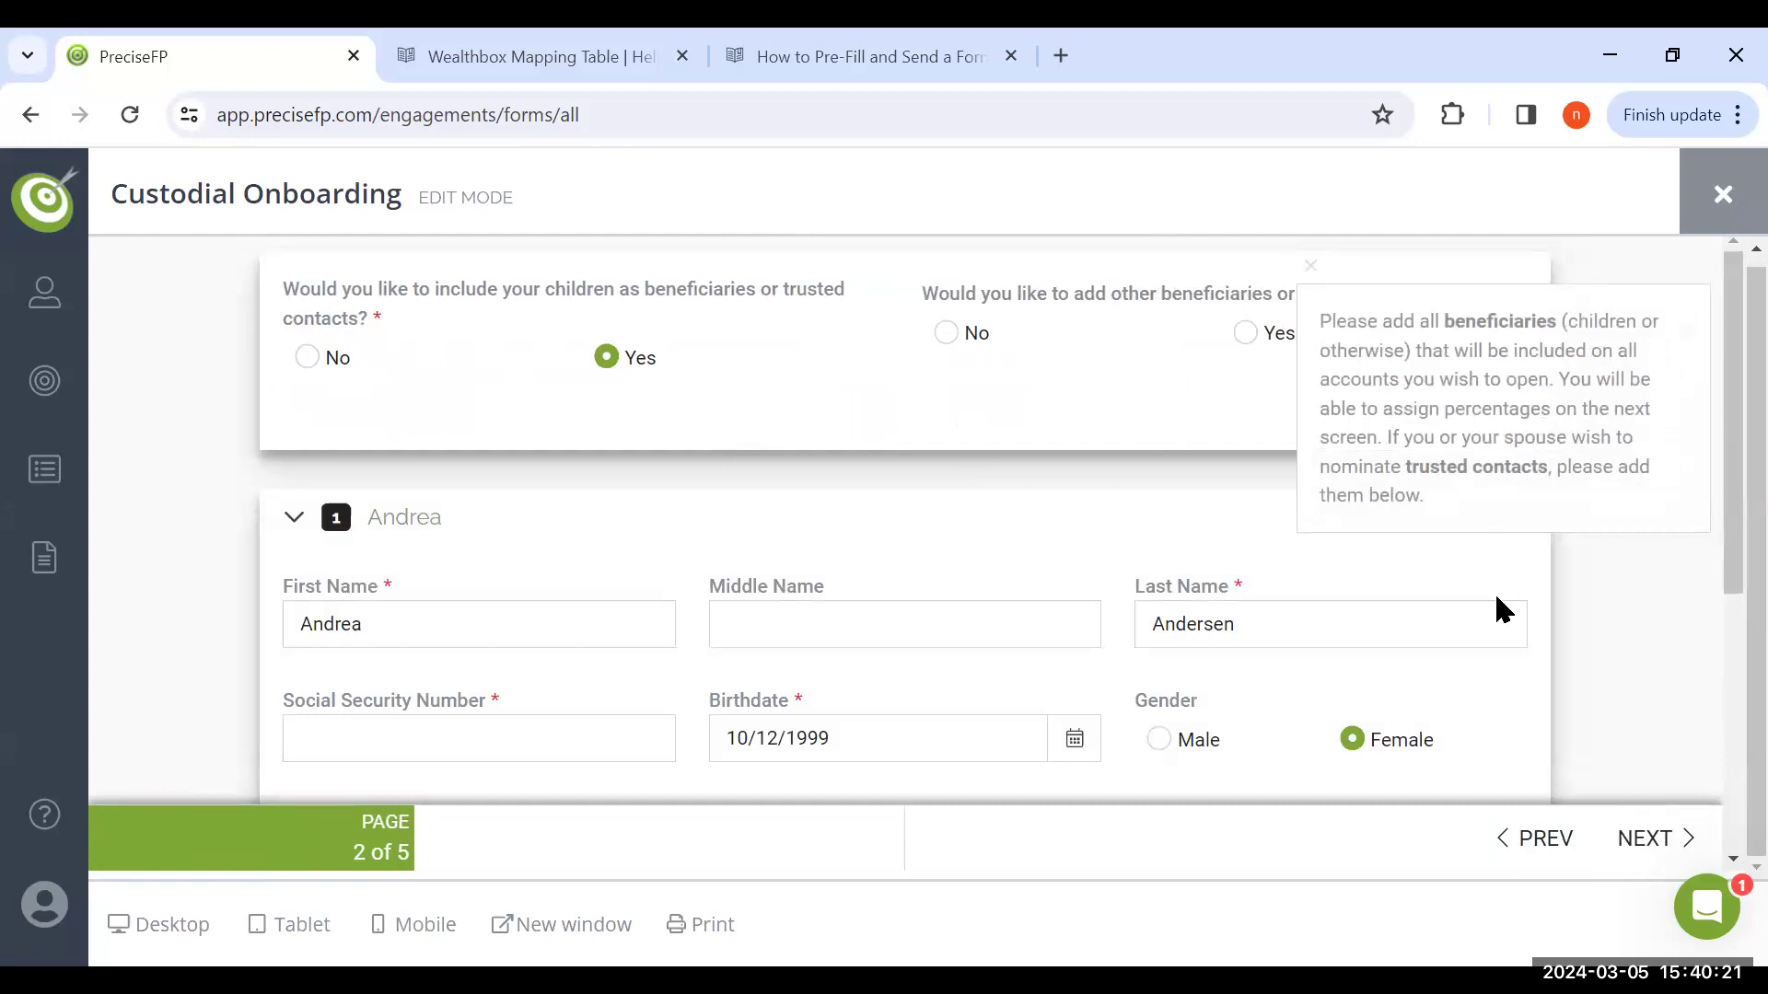
scroll(1496, 608, down, 1)
scroll(1496, 608, down, 3)
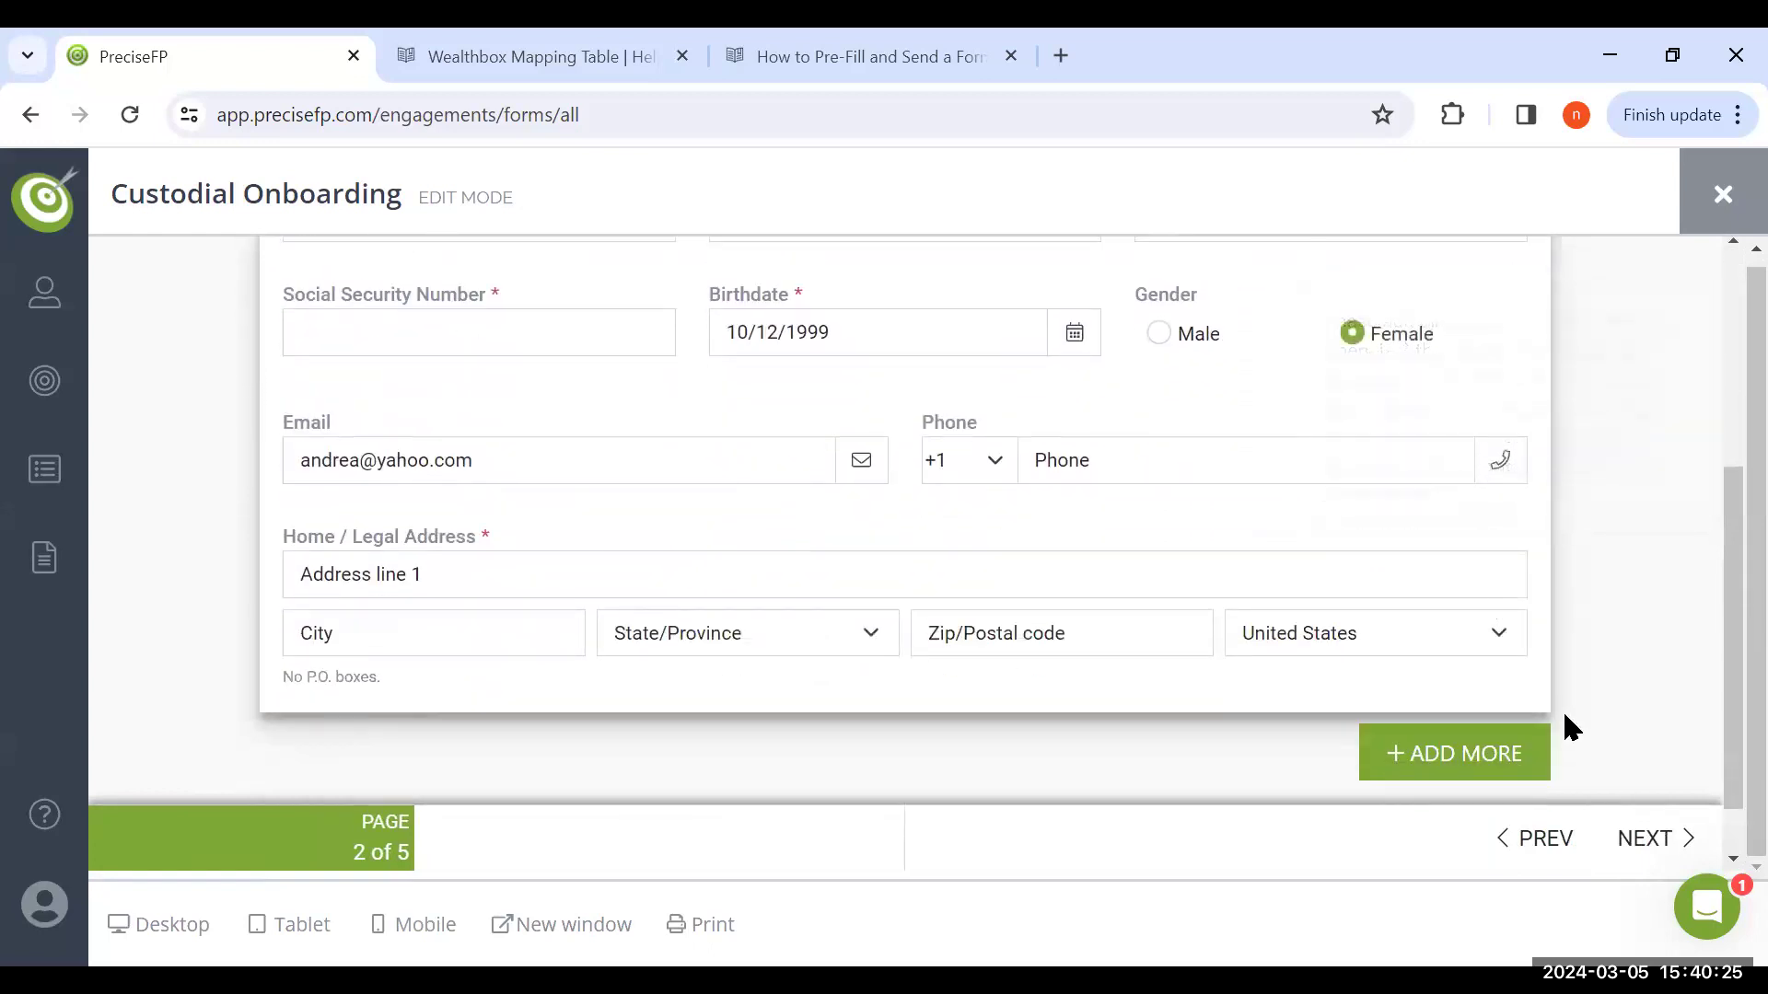
scroll(1565, 727, down, 1)
Advance the form to the page for selecting accounts to open, and open the support chat messenger
click(1635, 828)
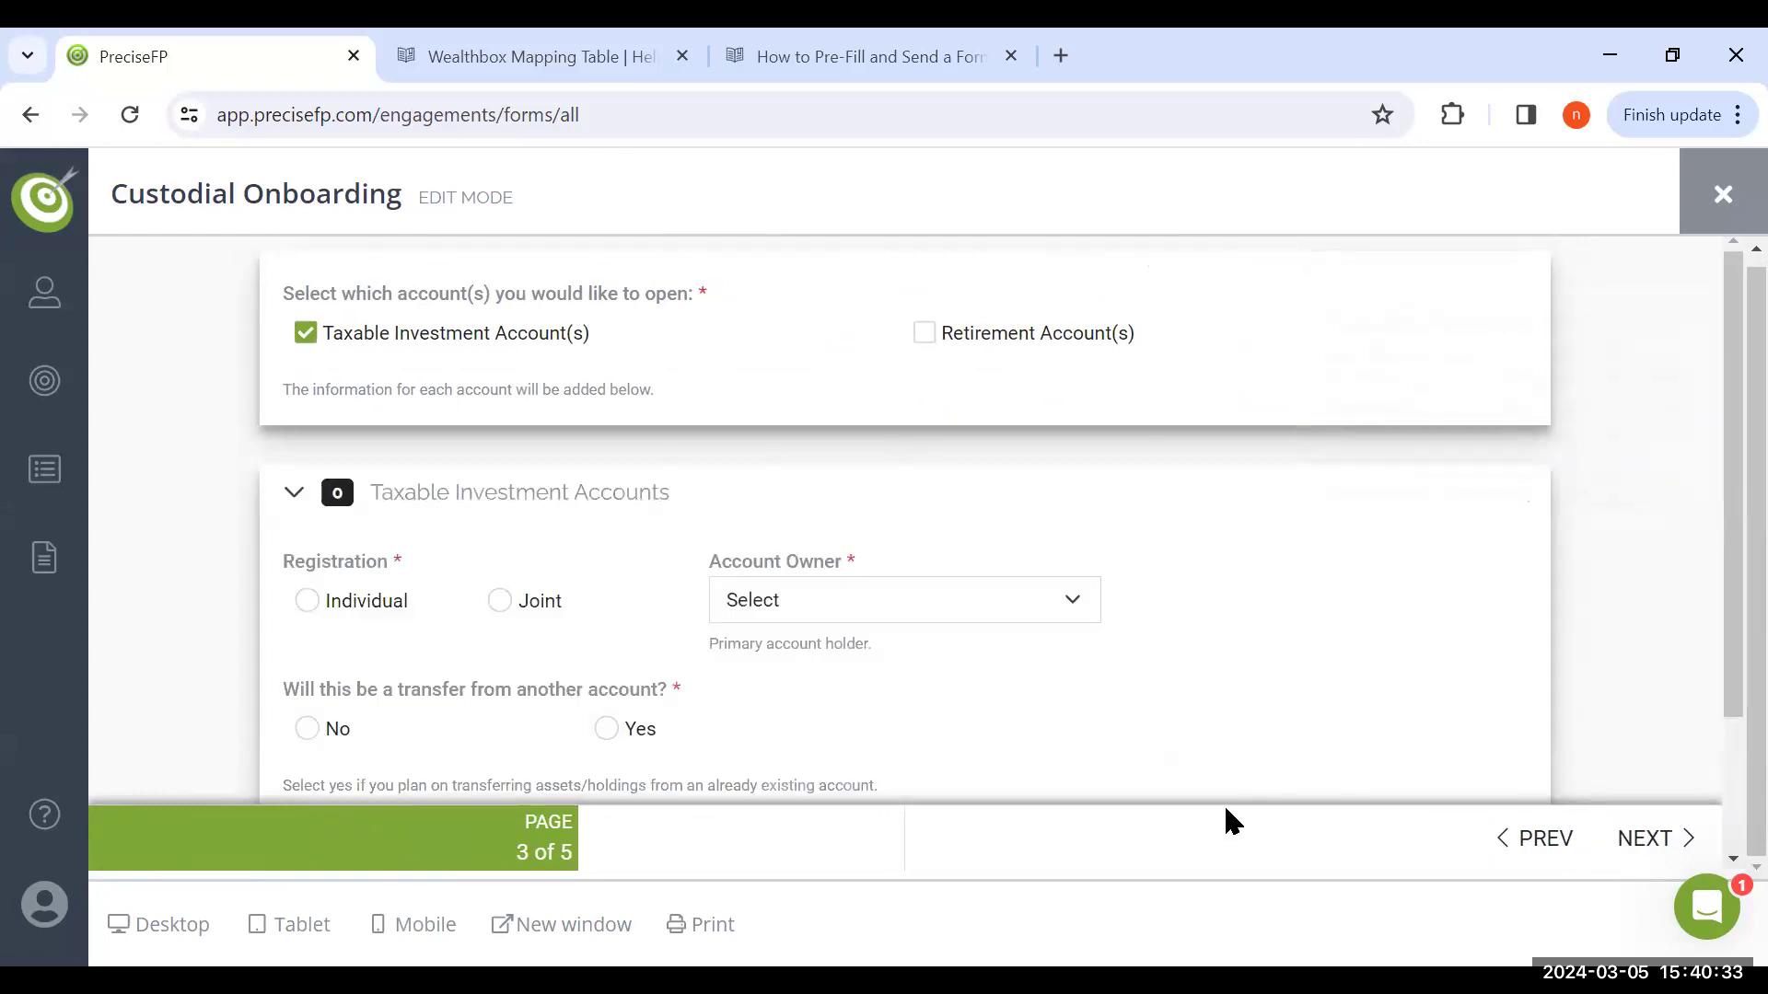
click(1706, 916)
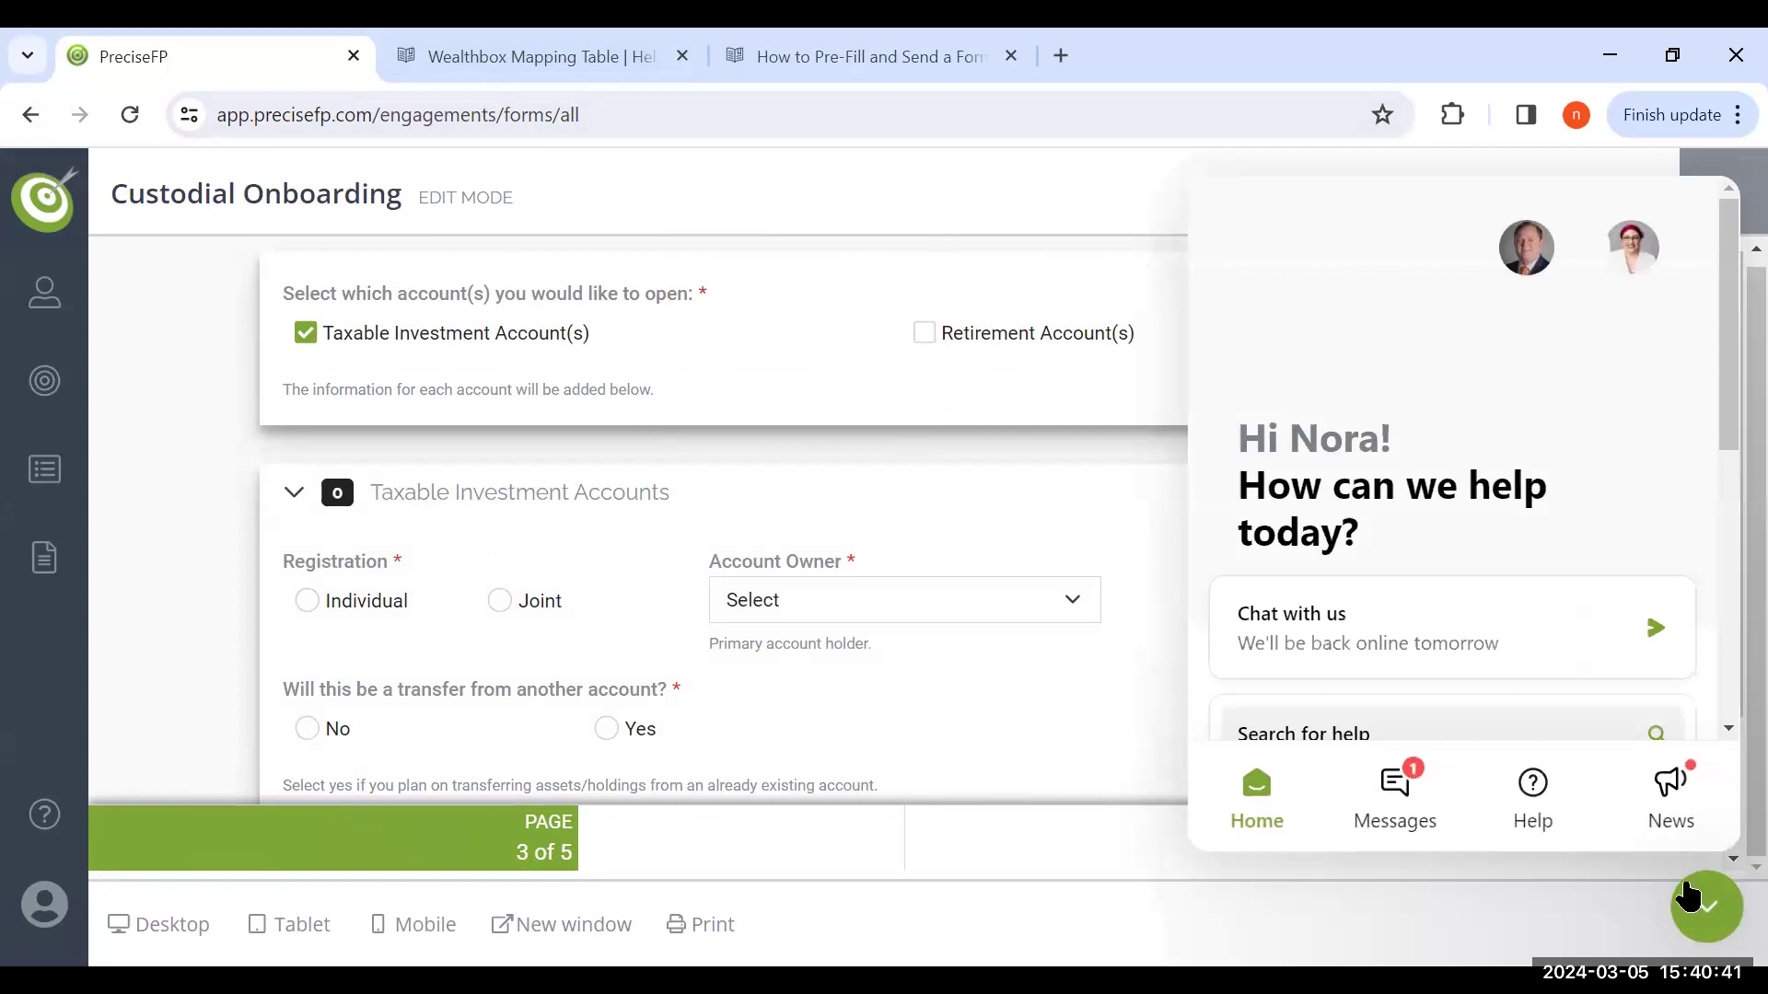